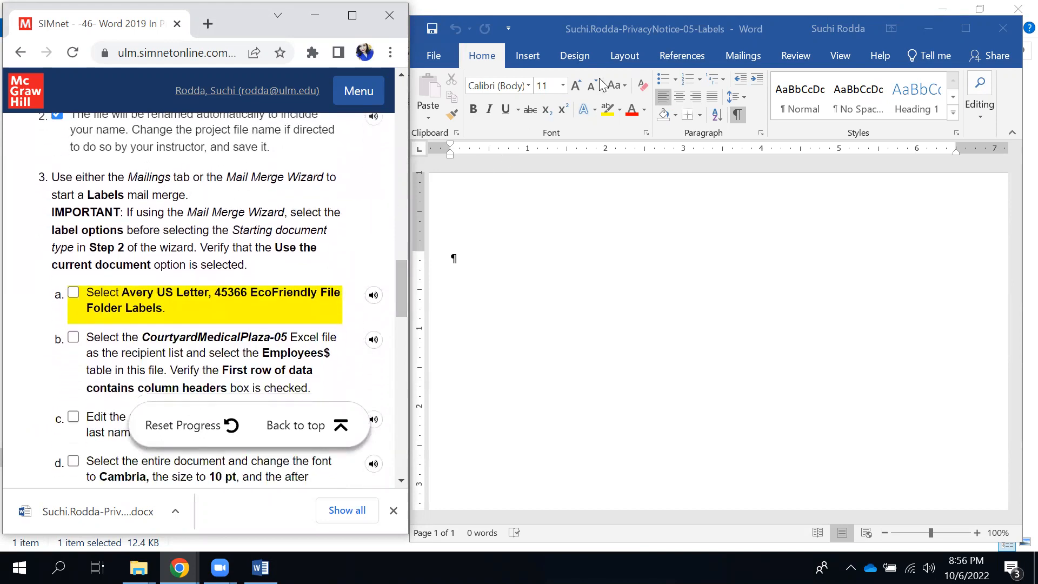
Step: Start a Labels mail merge using Avery US Letter 45366 EcoFriendly File Folder Labels, and check off instruction 3a
left_click(746, 56)
left_click(746, 57)
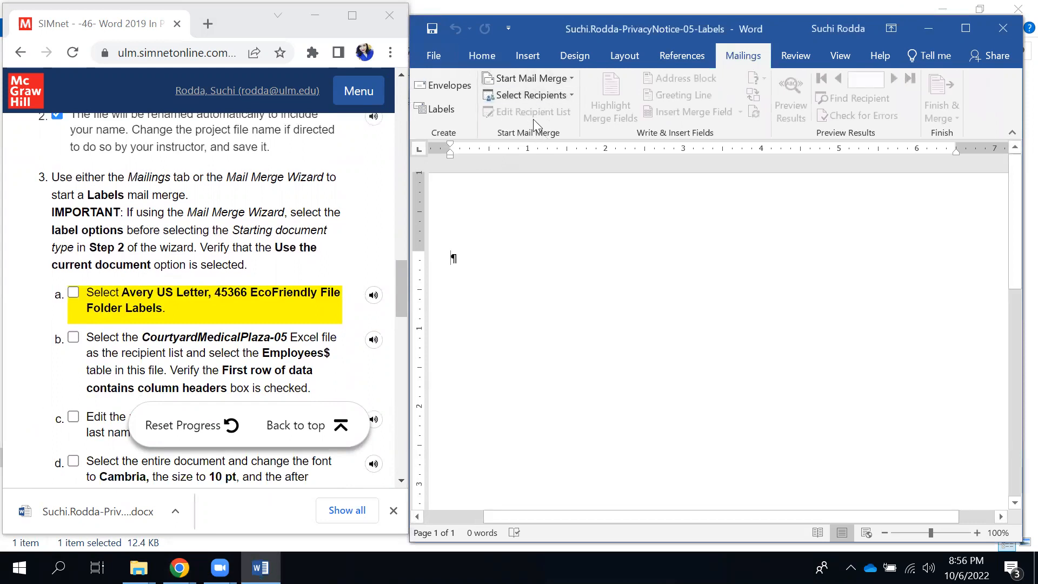
left_click(538, 80)
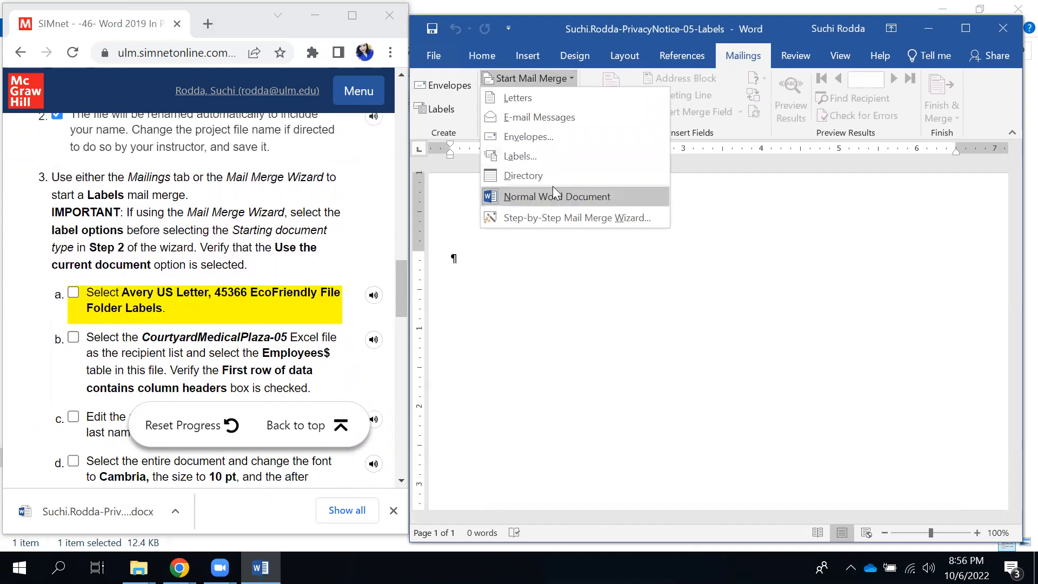
left_click(518, 158)
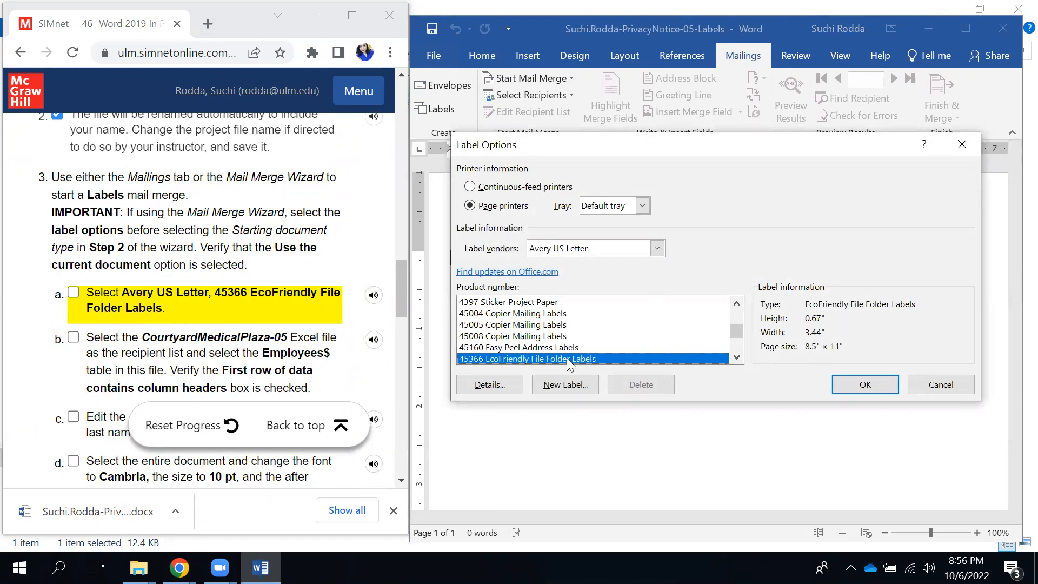
left_click(856, 388)
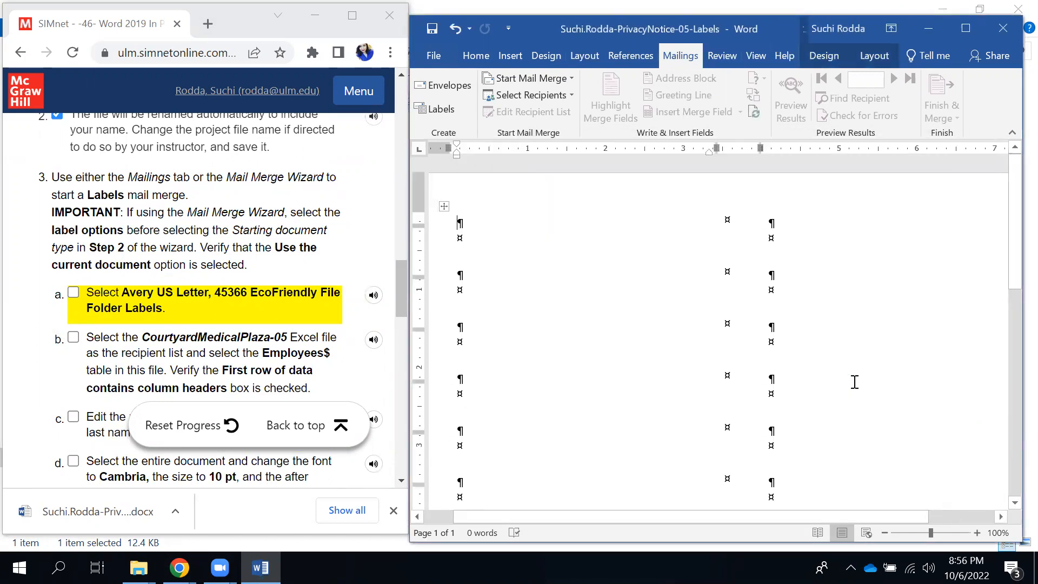
left_click(74, 293)
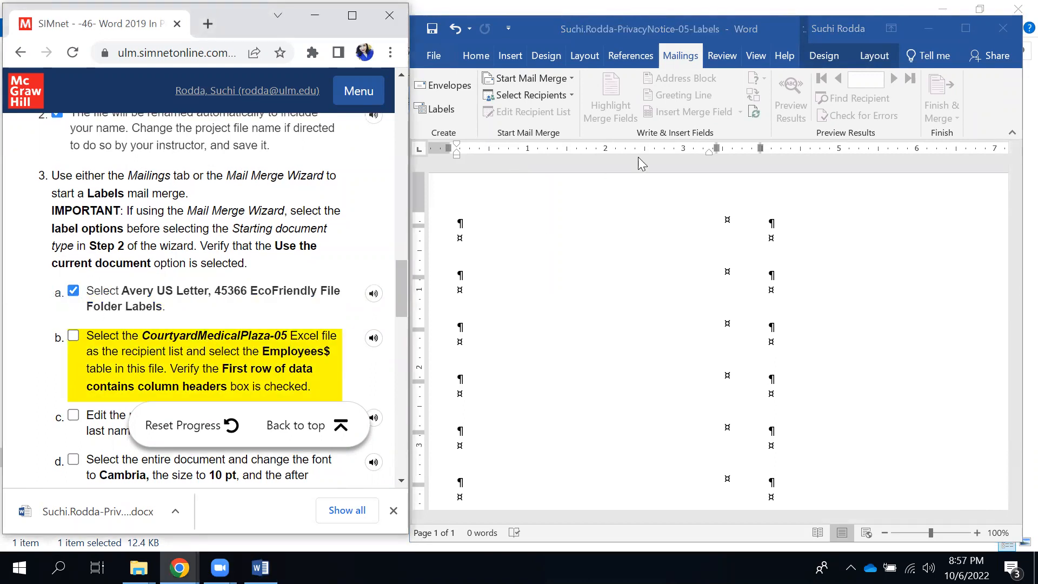
Step: Use the Employees$ table of CourtyardMedicalPlaza-05 in Downloads, with first-row column headers, as the recipient list, and check off instruction 3b
left_click(562, 101)
left_click(563, 96)
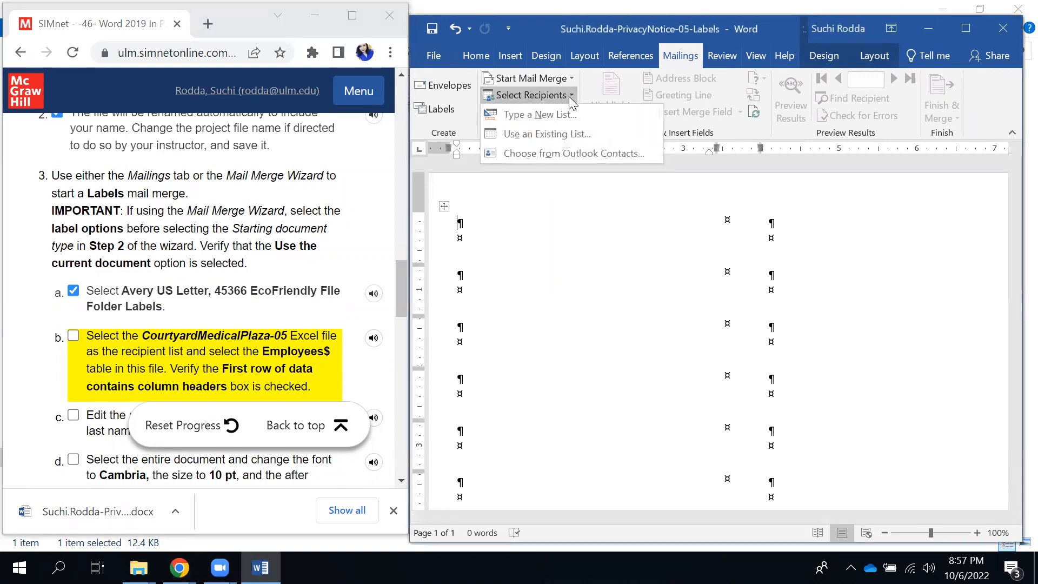
left_click(559, 134)
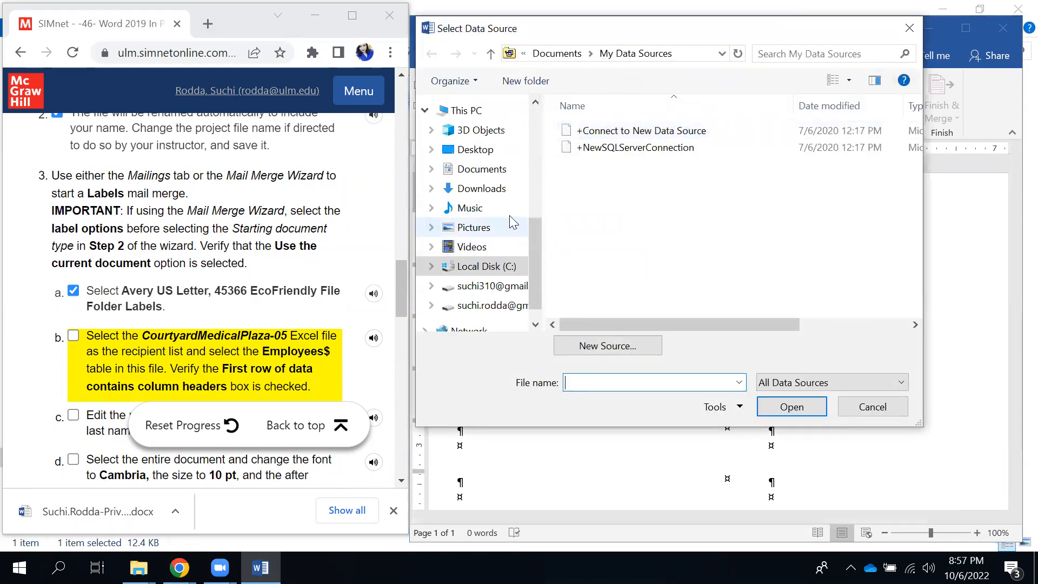
left_click(494, 196)
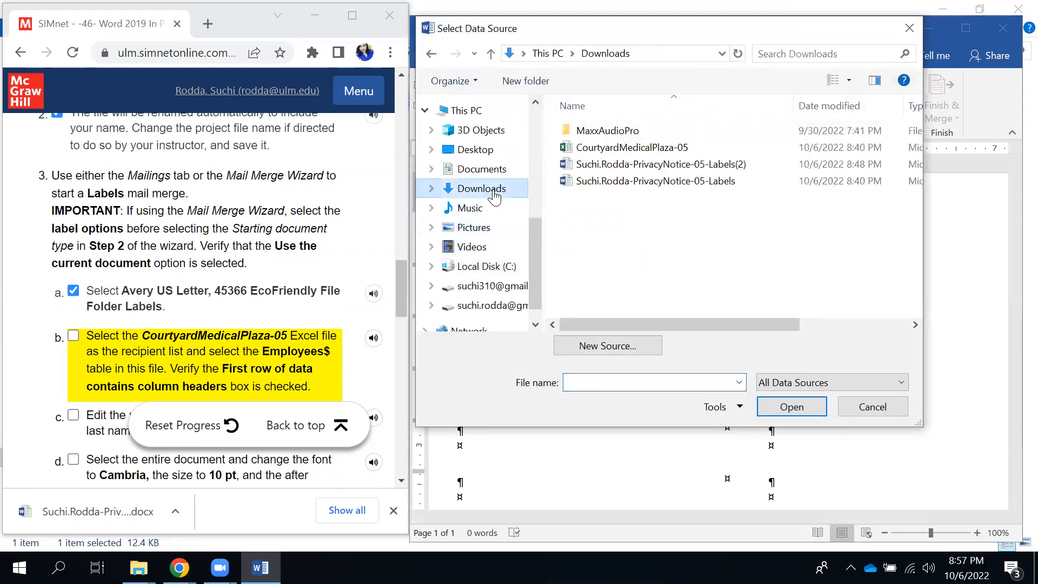
left_click(632, 149)
left_click(769, 409)
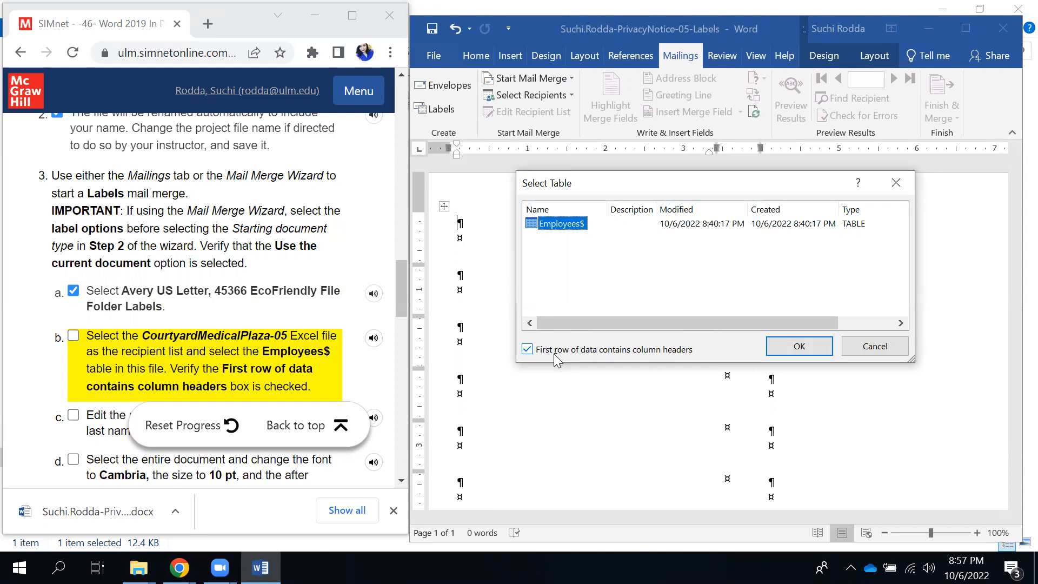
left_click(784, 355)
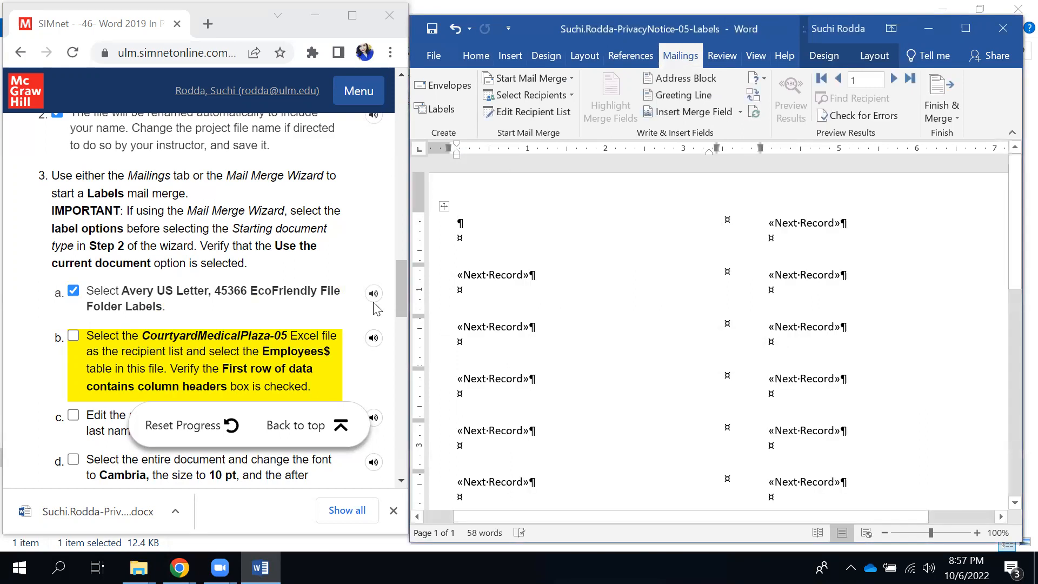
left_click_drag(401, 287, 401, 301)
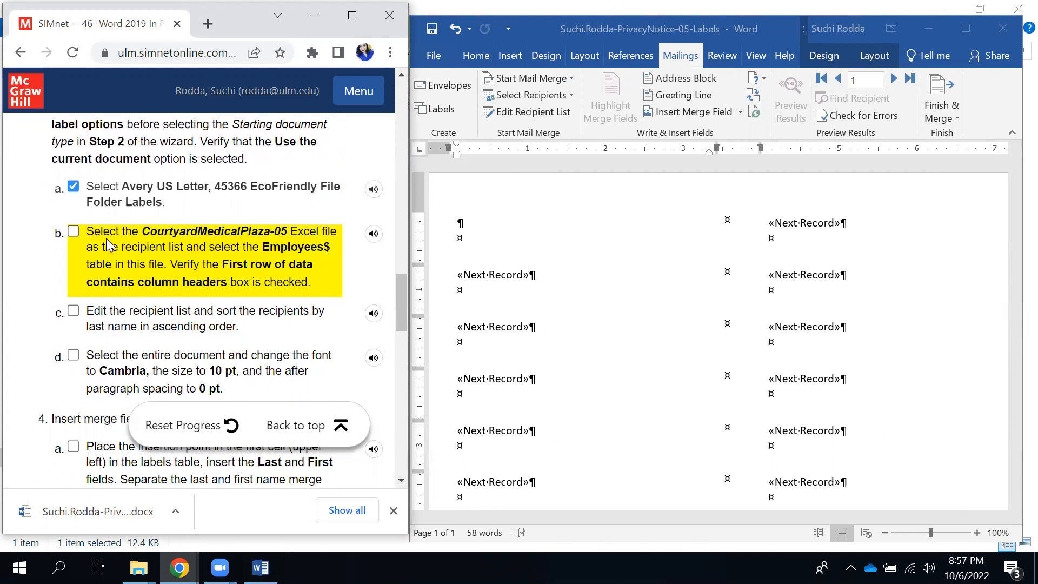
left_click(73, 231)
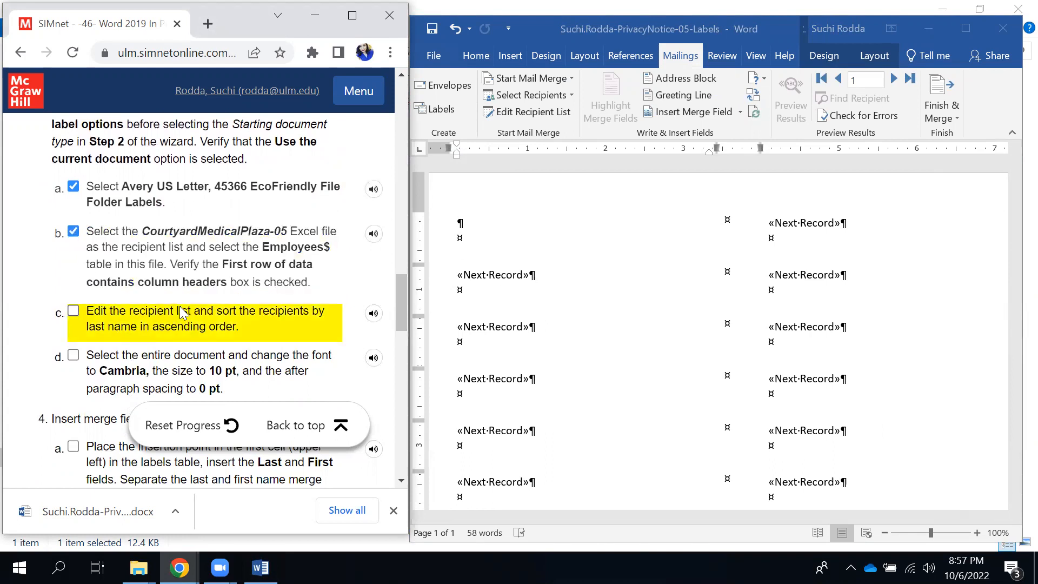
Step: Sort the mail merge recipients by last name in ascending order and check off instruction 3c
left_click(565, 117)
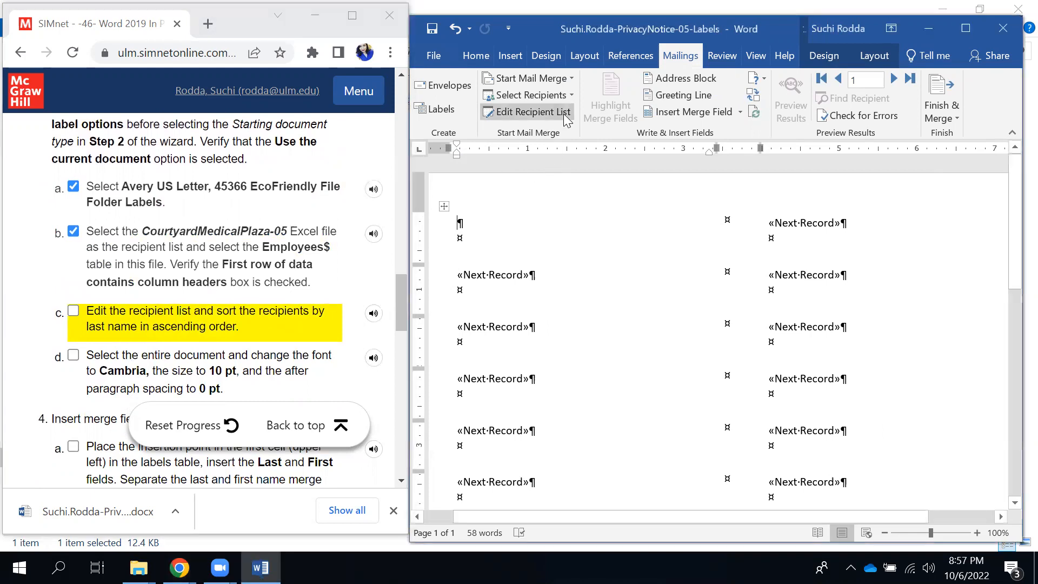
left_click(565, 118)
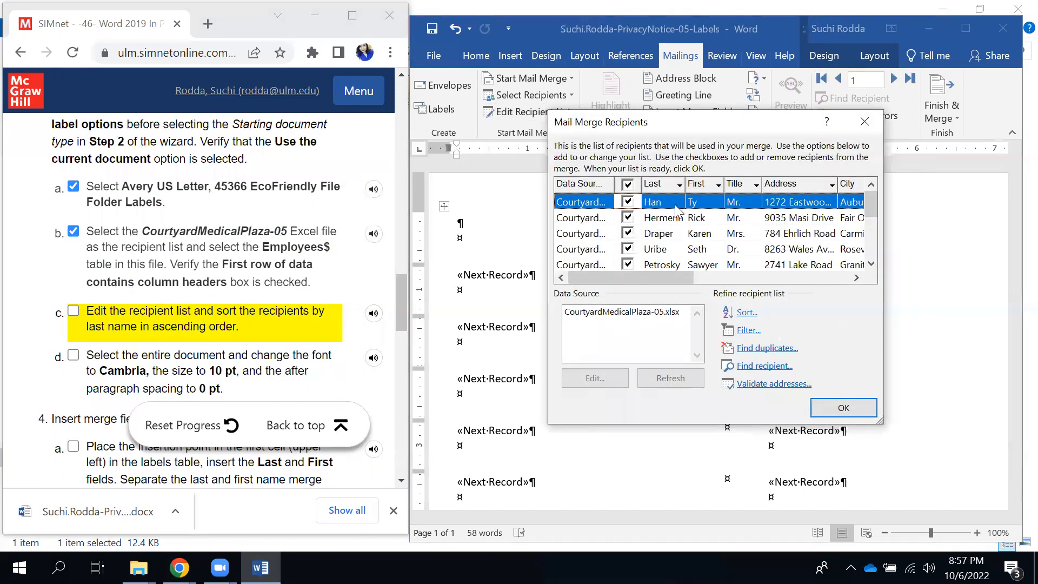
mouse_move(872, 210)
left_mouse_down()
mouse_move(878, 263)
mouse_move(874, 207)
left_mouse_up()
left_click(680, 186)
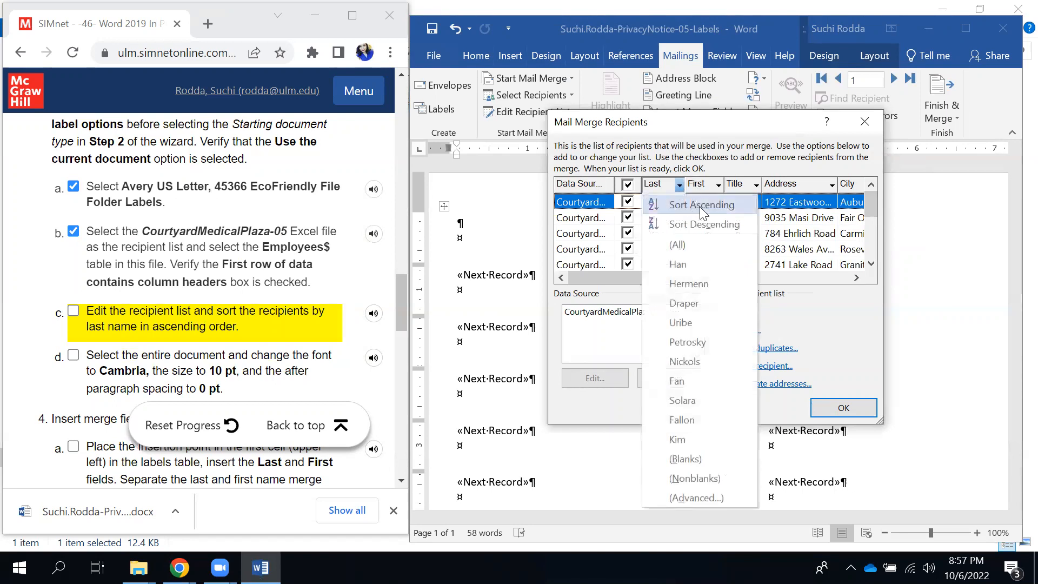
left_click(701, 205)
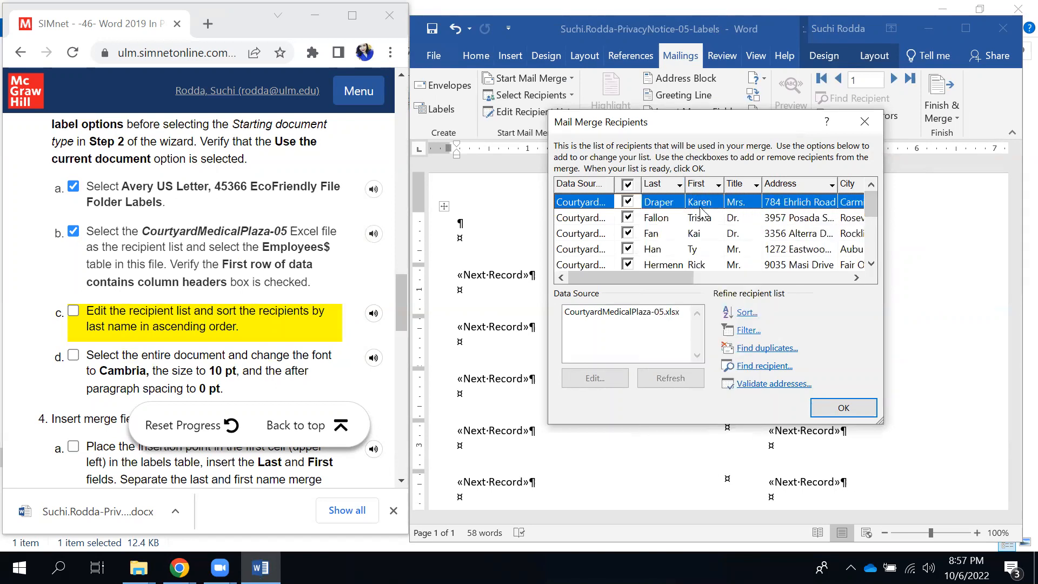
left_click(843, 408)
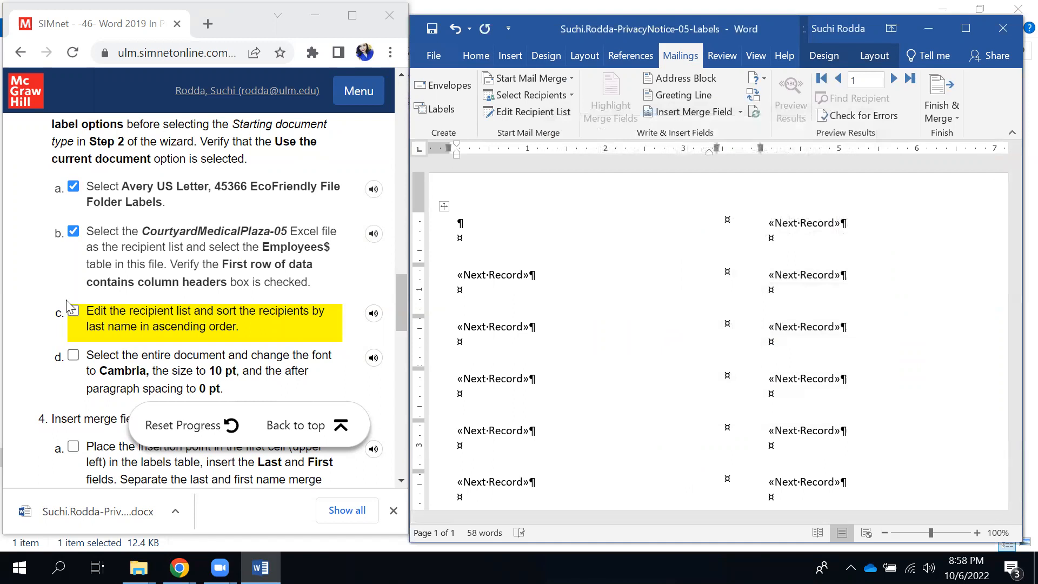
left_click(73, 311)
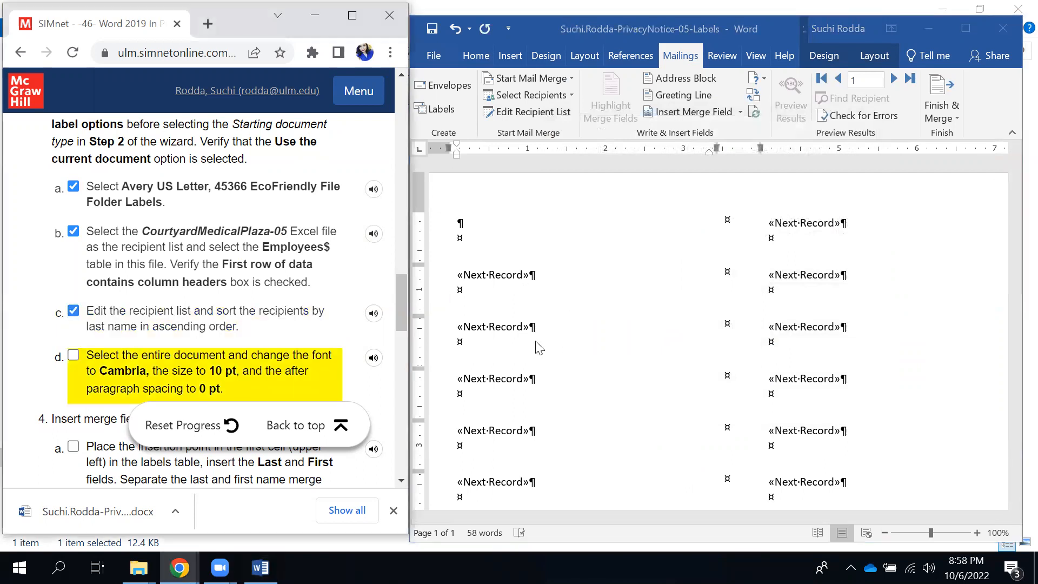
Step: Change the font of the entire labels document to Cambria at 10 pt
left_click(555, 281)
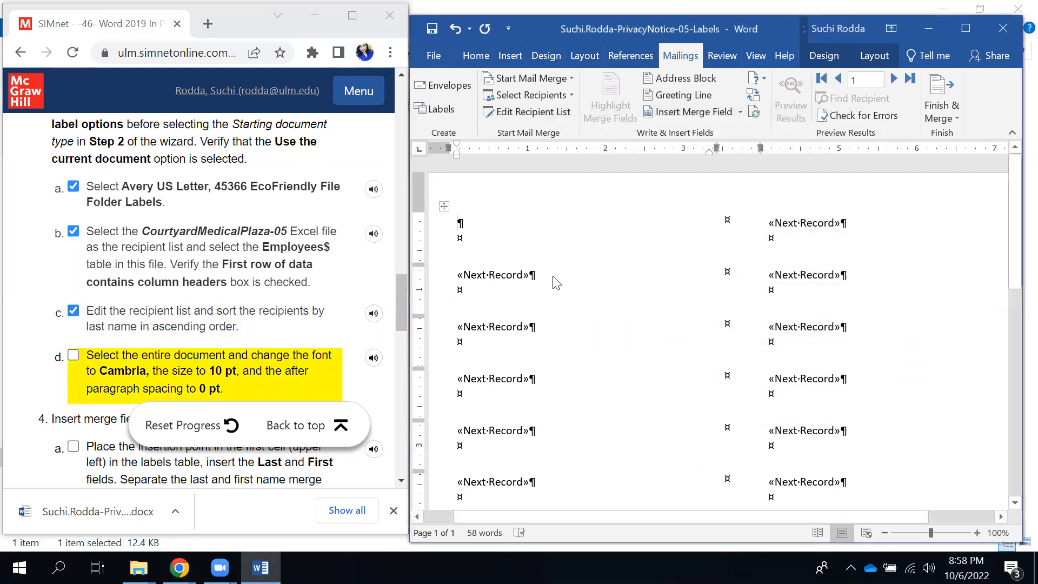
key("ctrl+a")
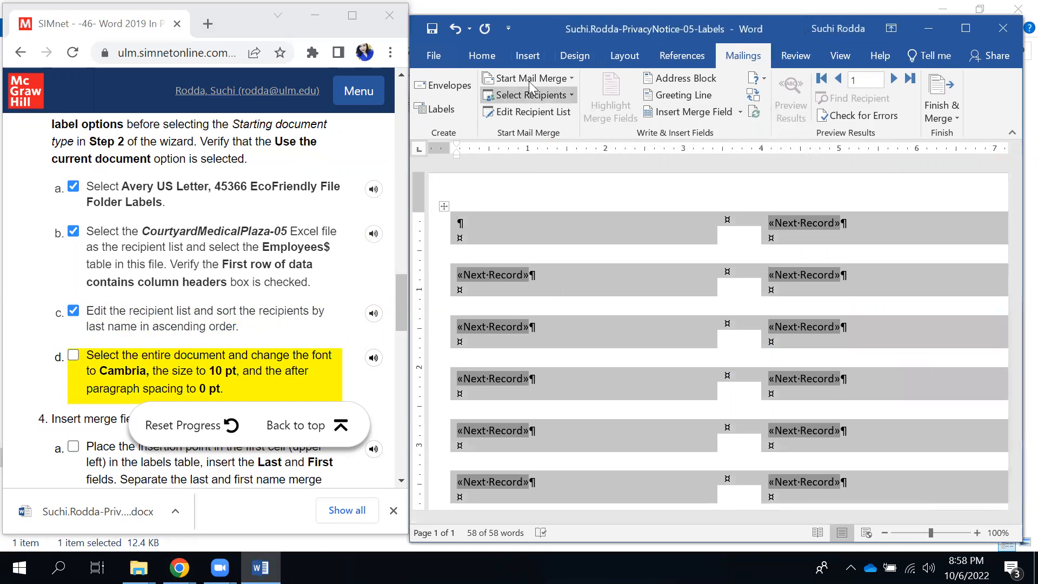
left_click(481, 54)
type("Cambria")
key("Tab")
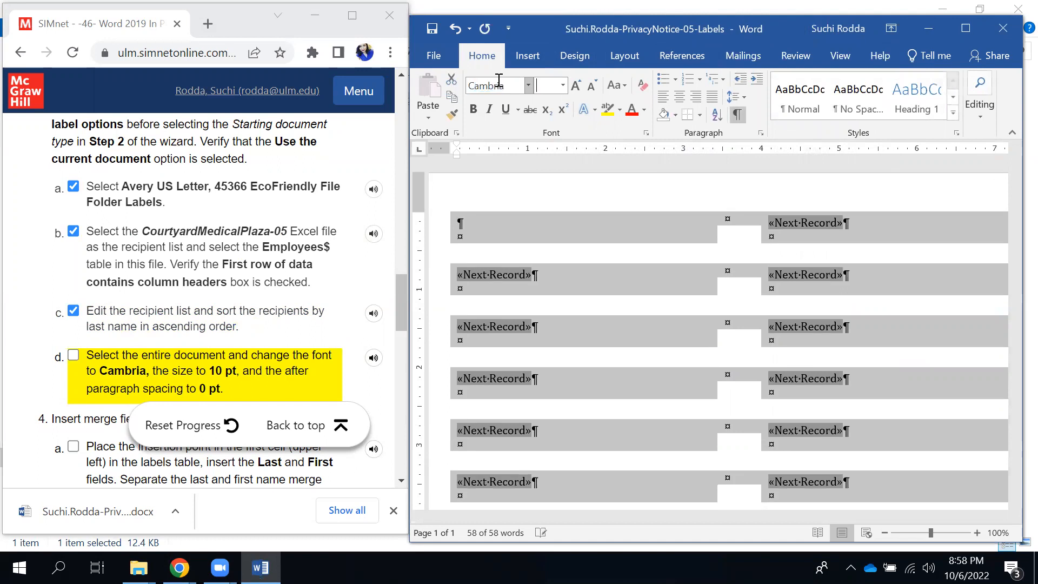
type("10")
key("Return")
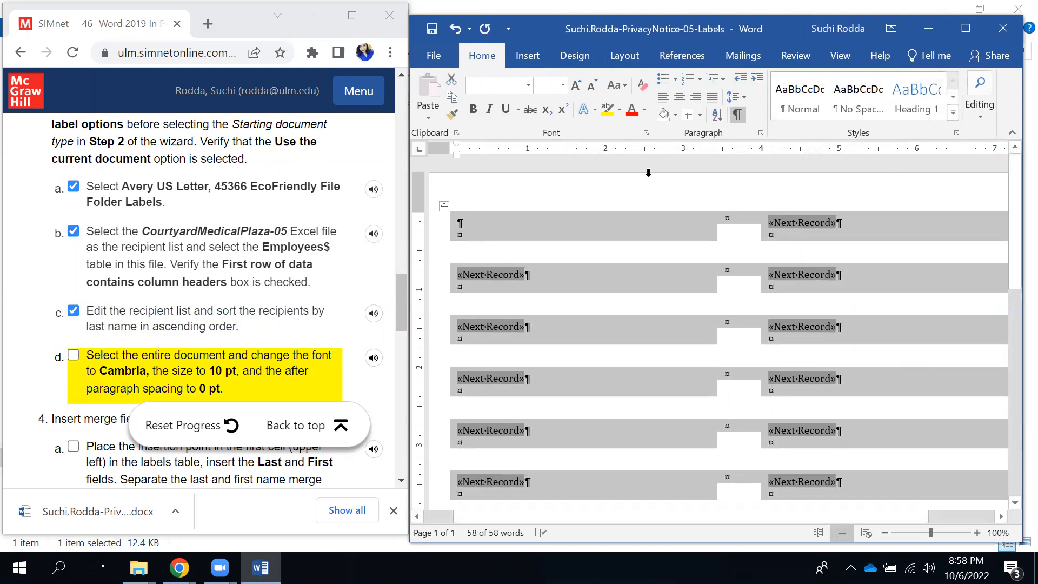
Step: Set the after paragraph spacing of the whole document to 0 pt and check off instruction 3d
left_click(760, 132)
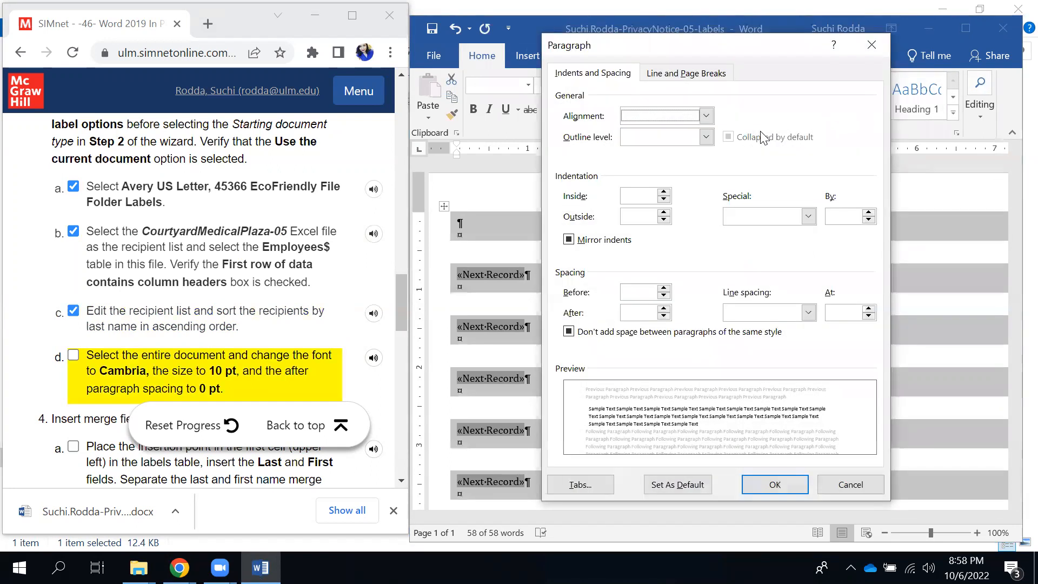
left_click(664, 316)
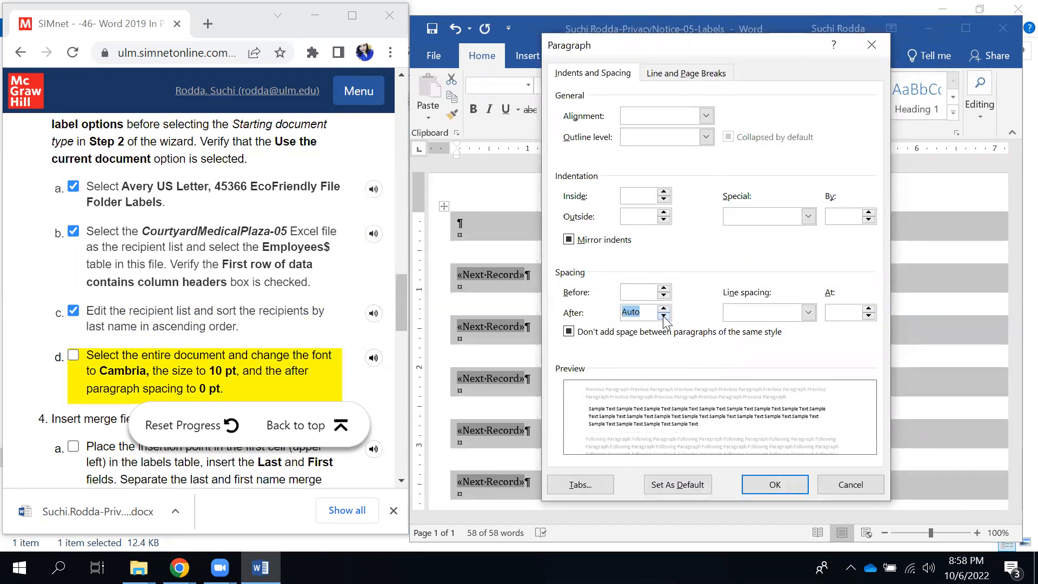
left_click(664, 308)
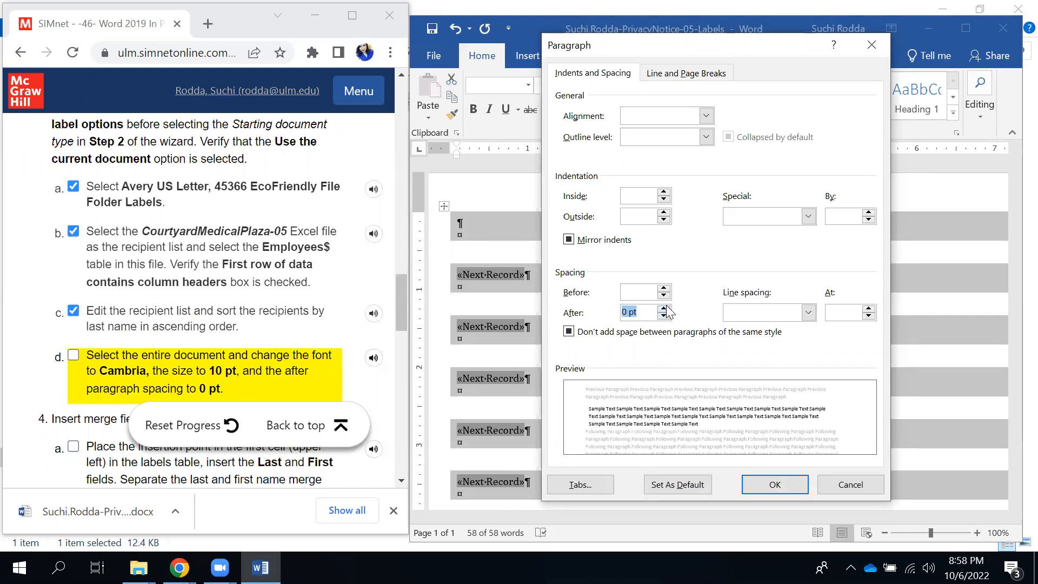
left_click(774, 487)
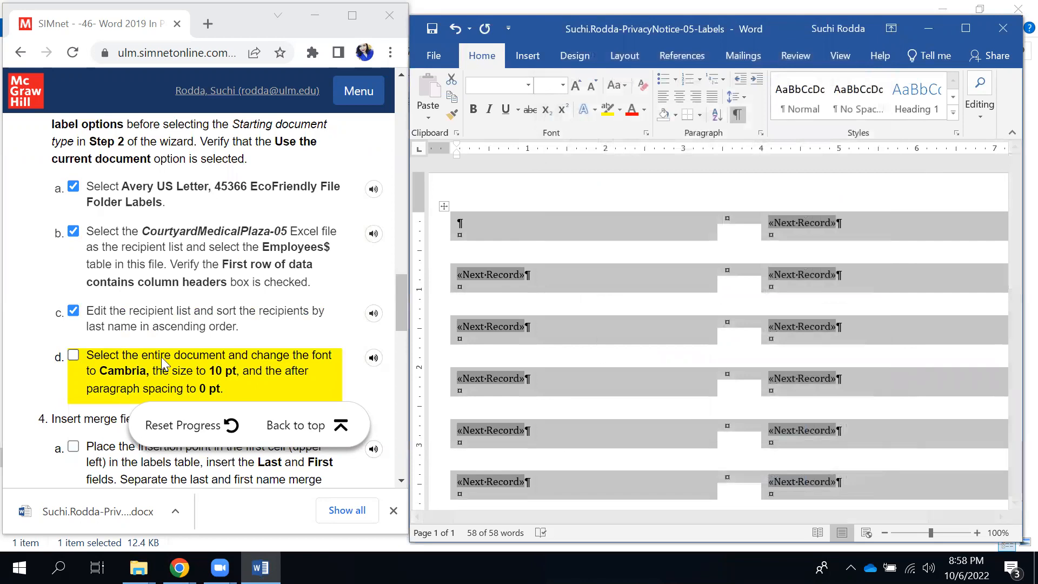
left_click(74, 355)
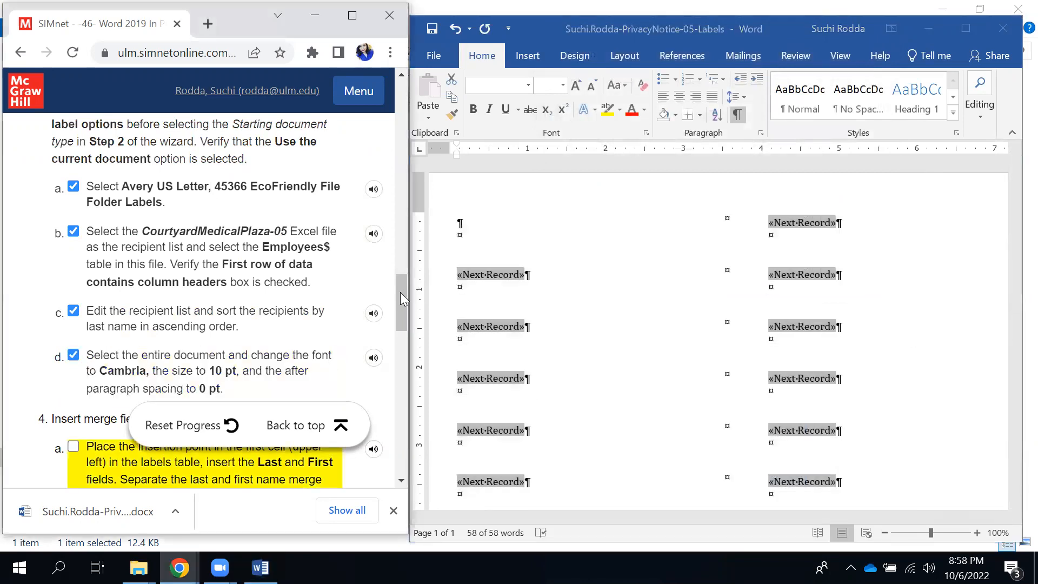
Step: Insert the Last and First merge fields in the first label cell, separated by a comma and a space
scroll(402, 296, "down", 5)
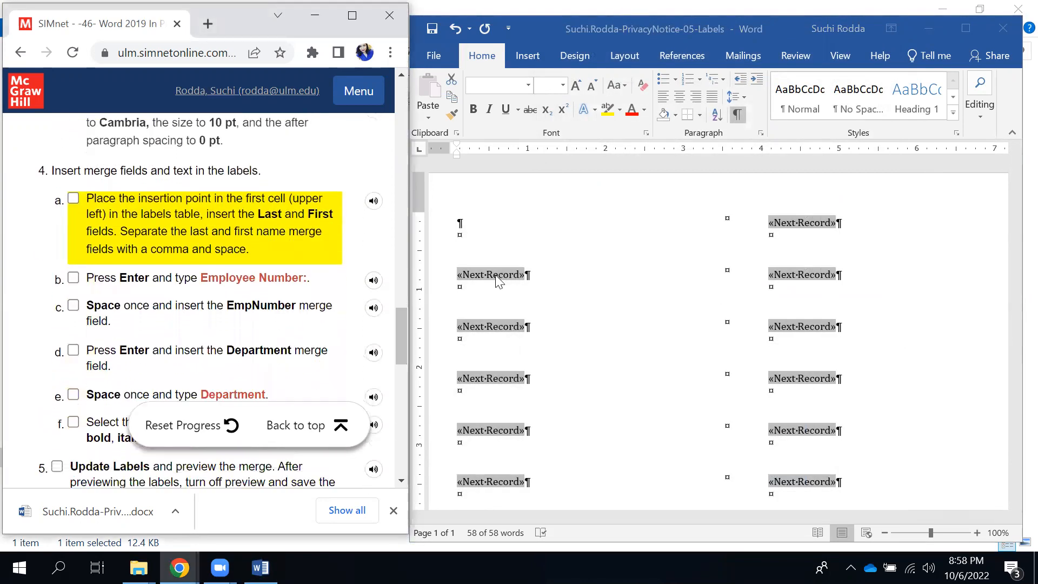
left_click(464, 224)
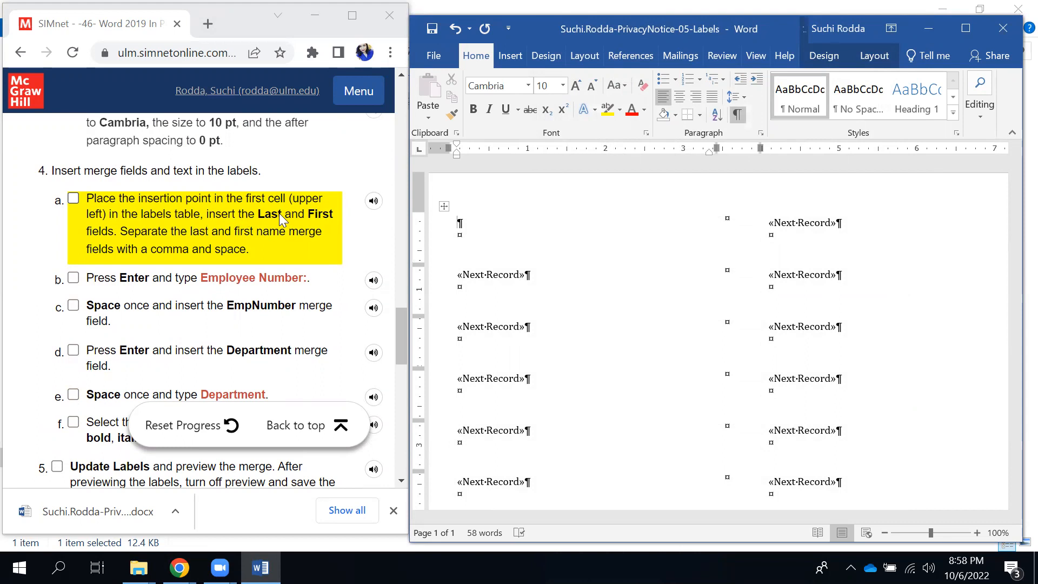
left_click(681, 55)
left_click(682, 113)
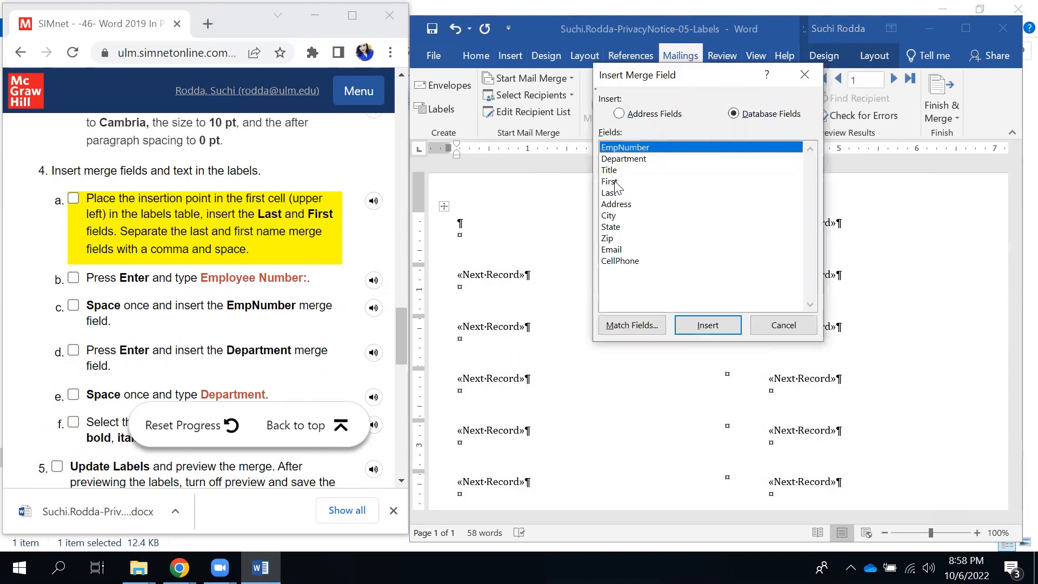
left_click(612, 193)
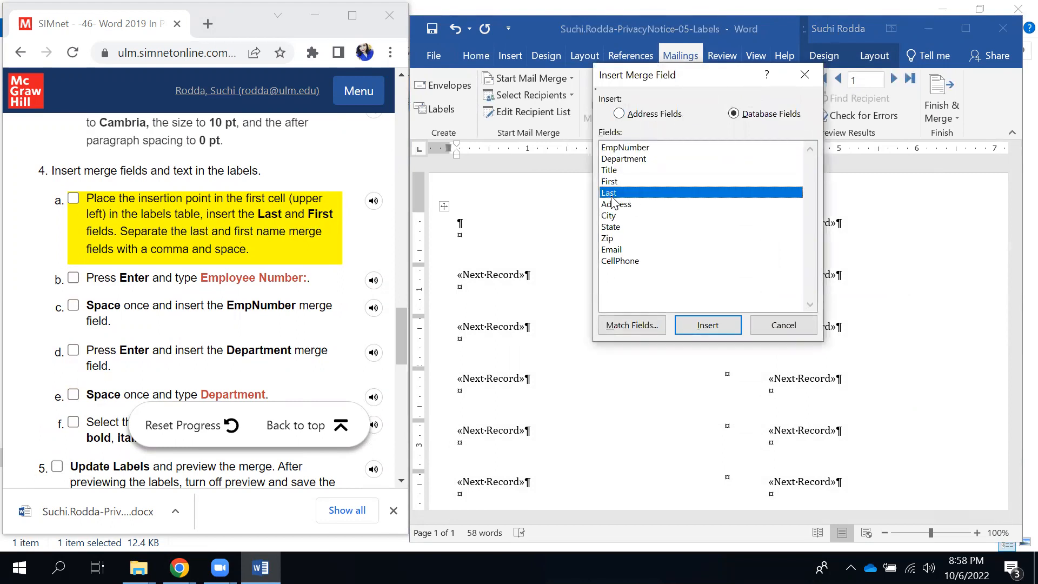
left_click(699, 327)
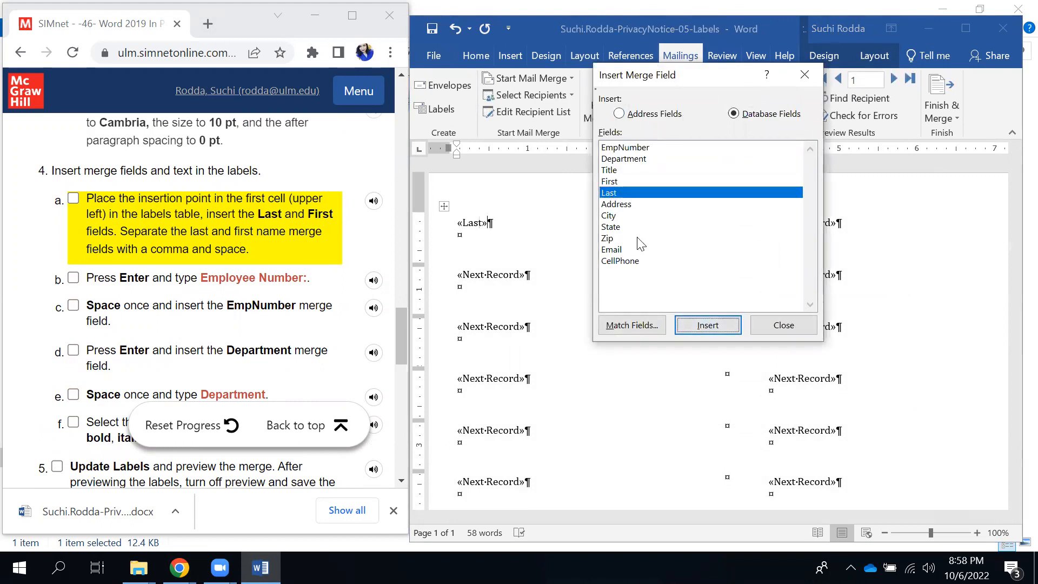
left_click(618, 182)
left_click(691, 327)
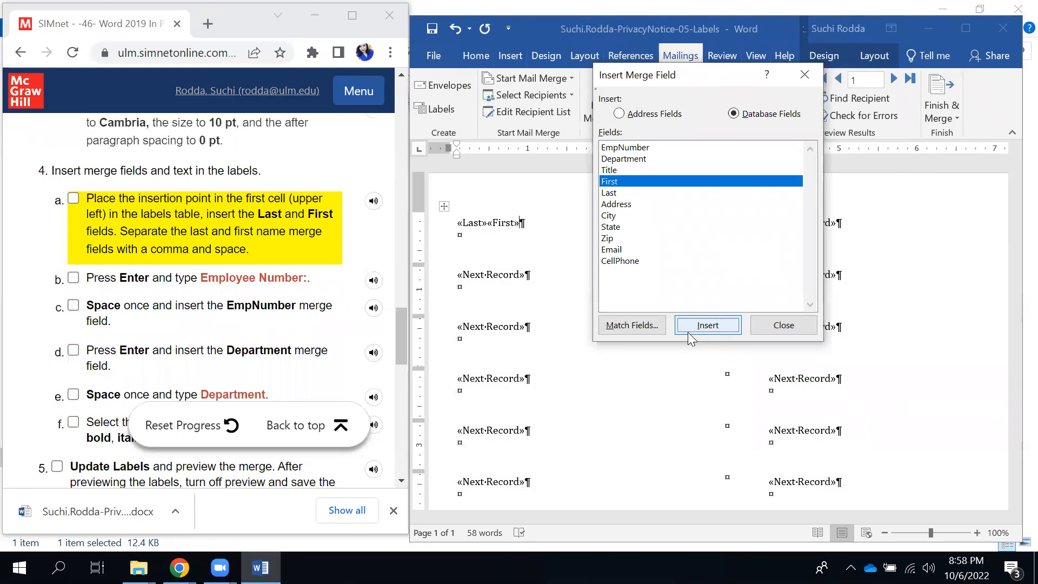
left_click(779, 326)
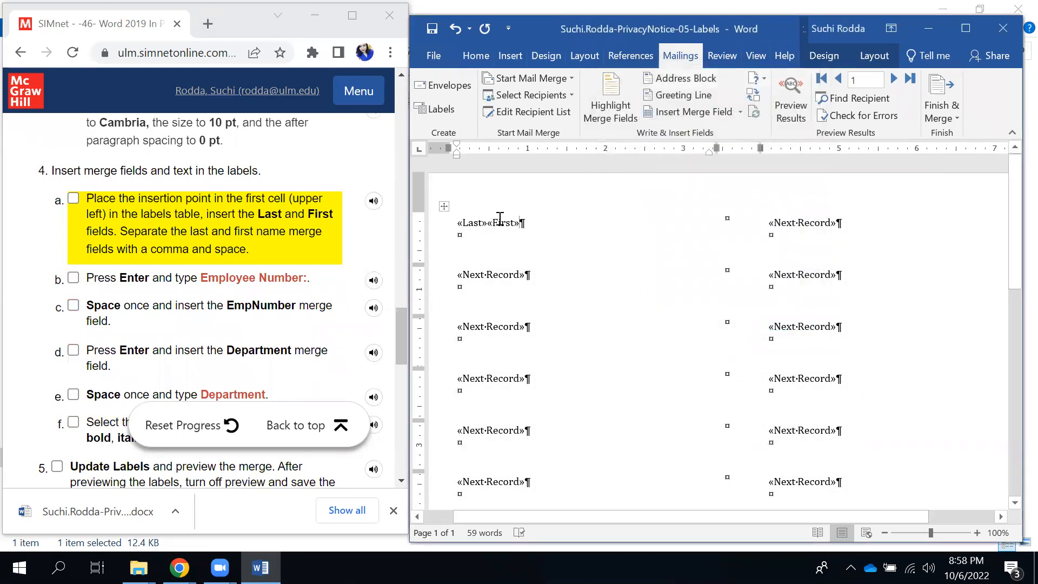
left_click(489, 225)
type(",")
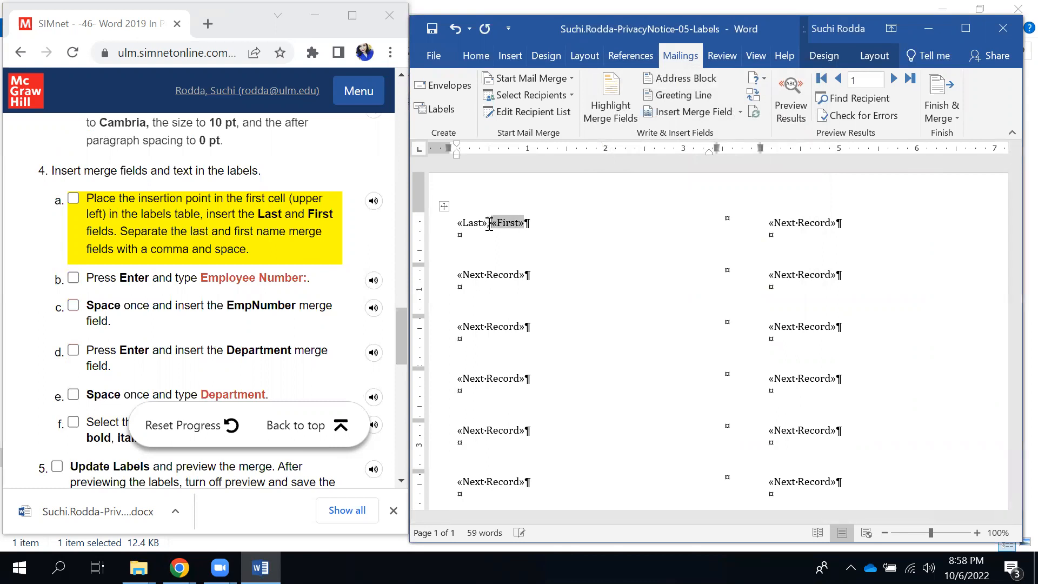
Step: Add a second line reading "Employee Number:" with a trailing space to the first label, and check off instructions 4a and 4b
left_click(537, 225)
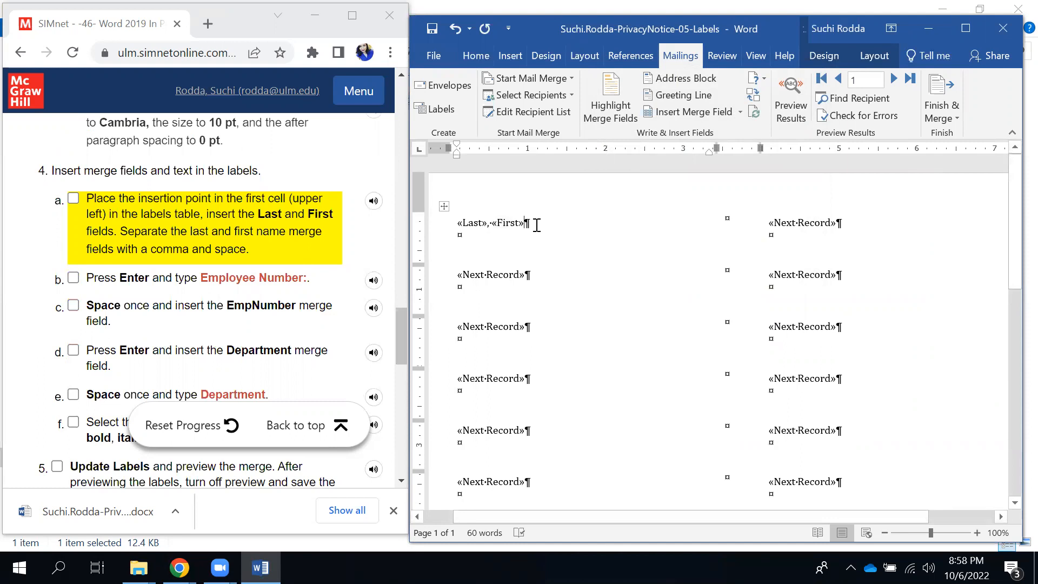
left_click(73, 197)
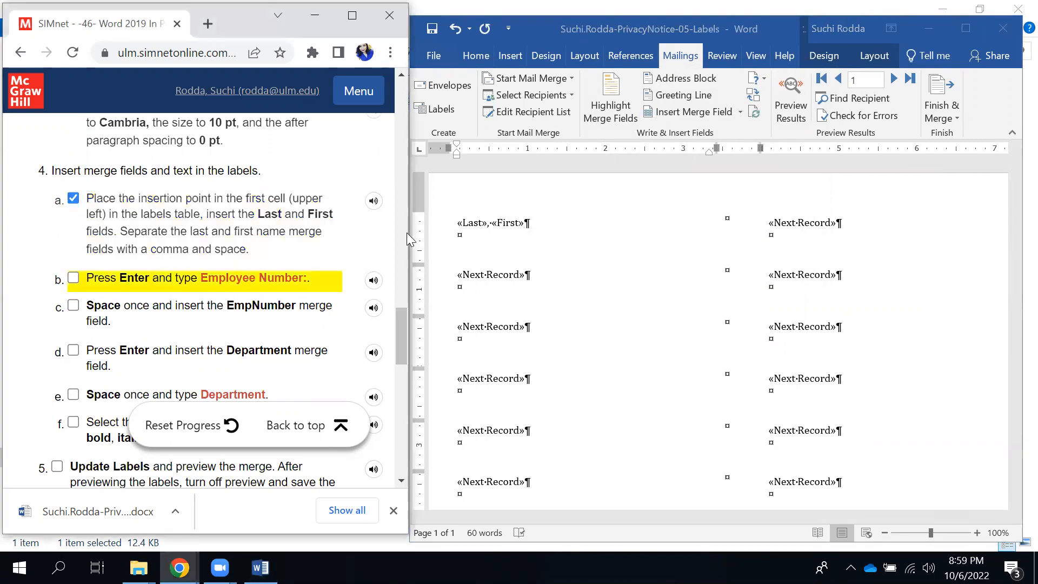
left_click(527, 227)
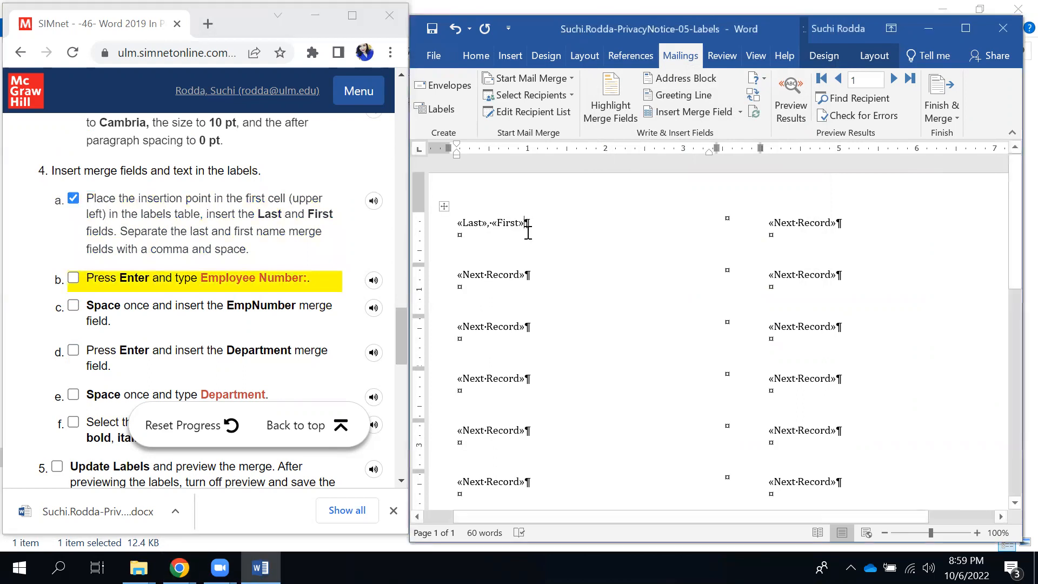
key("Return")
type("Employee Number:")
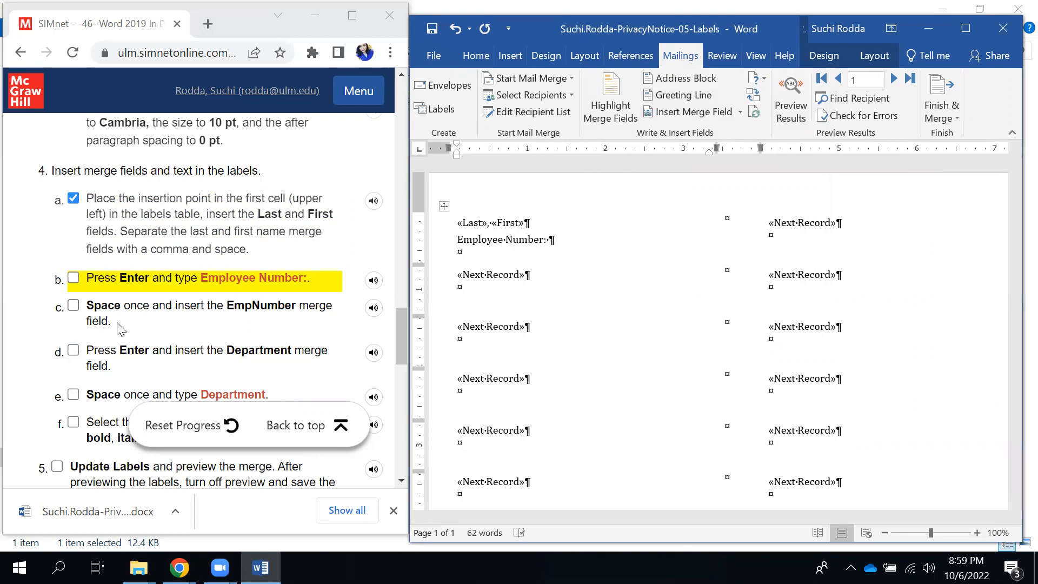
left_click(74, 279)
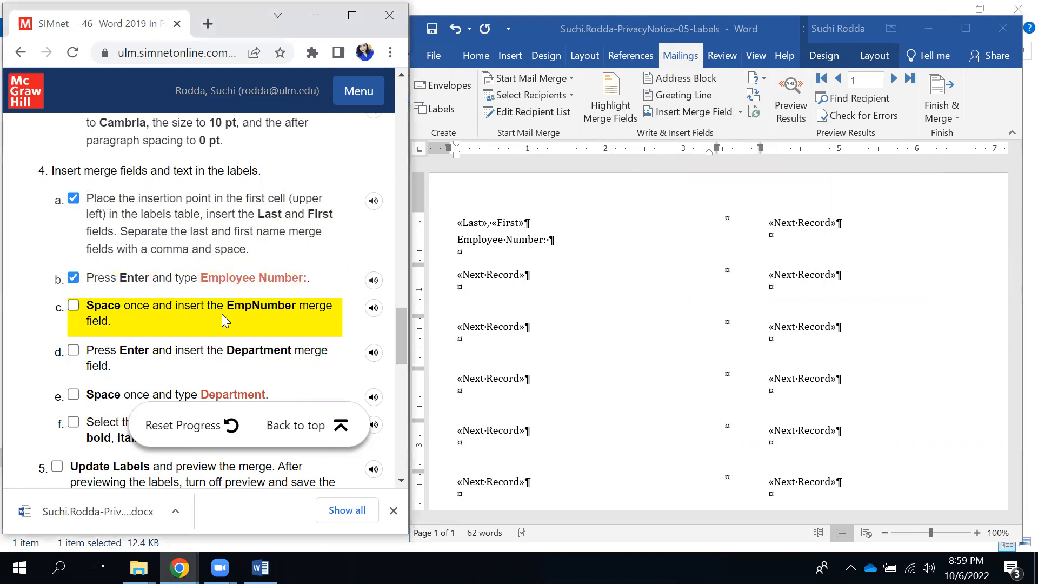
Step: Insert the EmpNumber merge field after the "Employee Number:" text in the first label
left_click(556, 242)
left_click(703, 112)
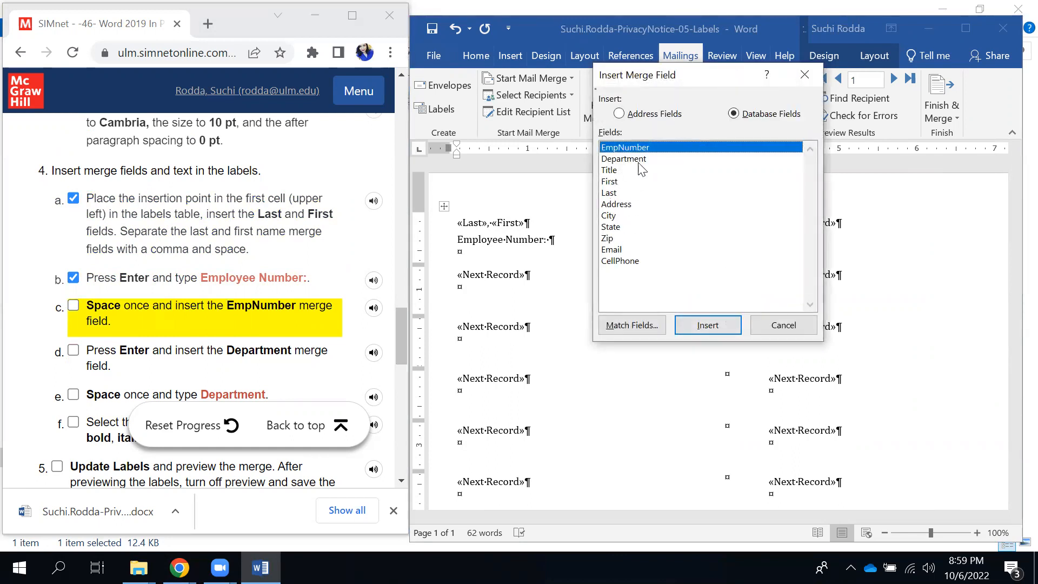
left_click(695, 325)
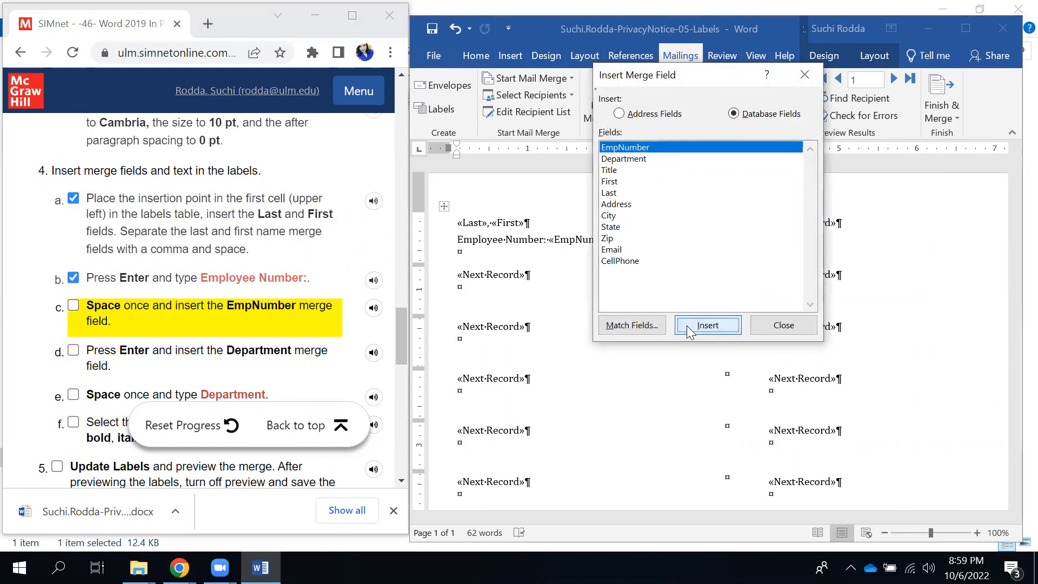
left_click(764, 326)
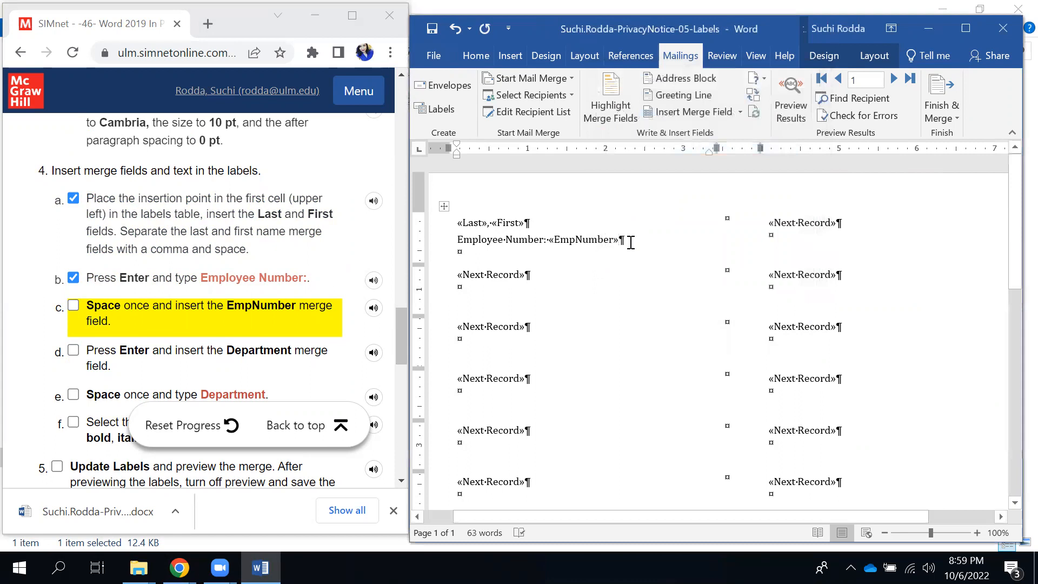
Step: Insert the Department merge field on a new third line of the first label, and check off instructions 4c and 4d
key("Return")
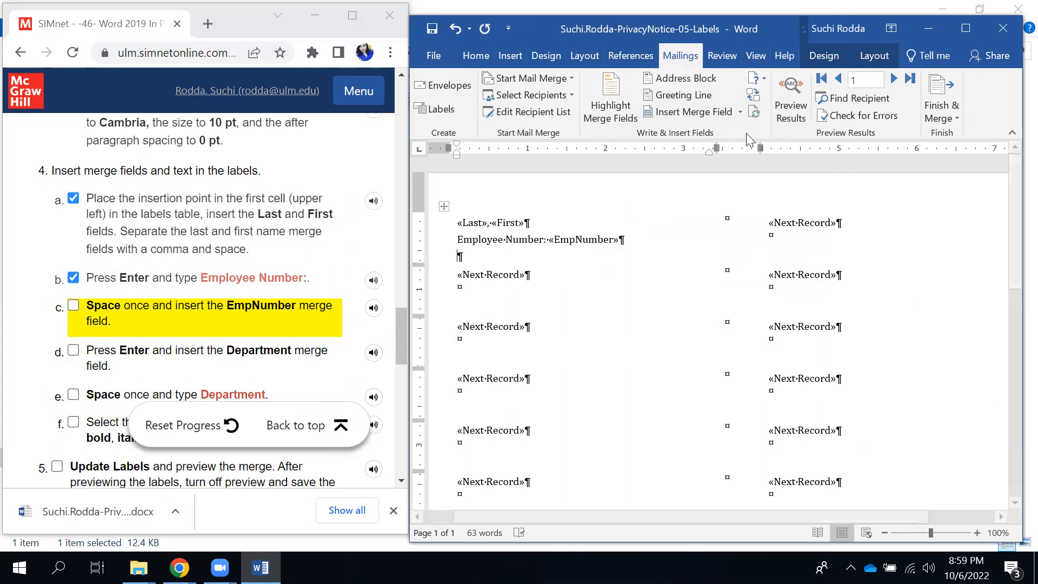
left_click(701, 113)
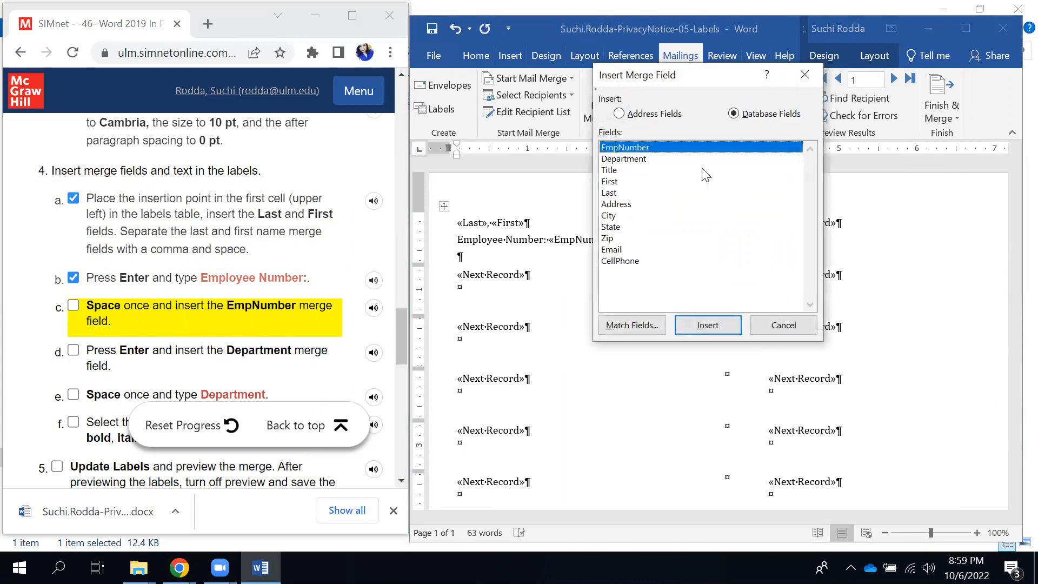
left_click(612, 160)
left_click(701, 326)
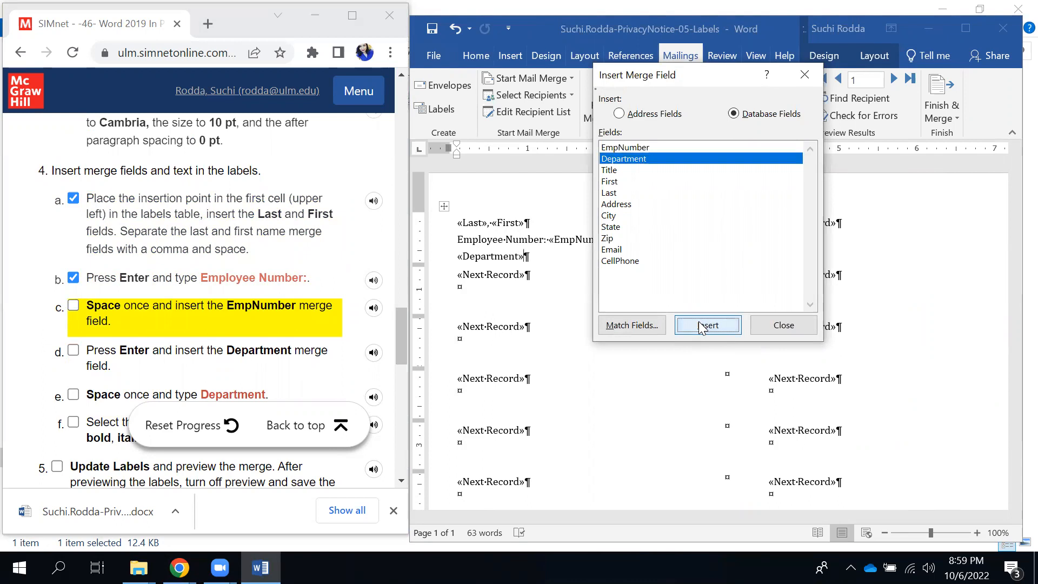
left_click(77, 312)
left_click(73, 305)
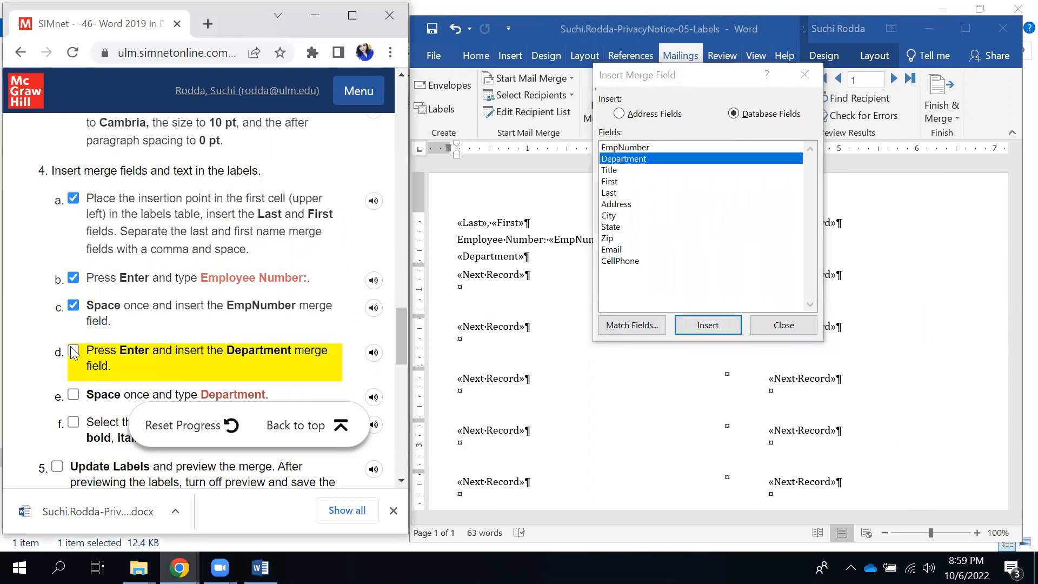
left_click(74, 350)
Step: Add a space and the word "Department" after the Department merge field, and check off instruction 4e
left_click_drag(400, 333, 399, 367)
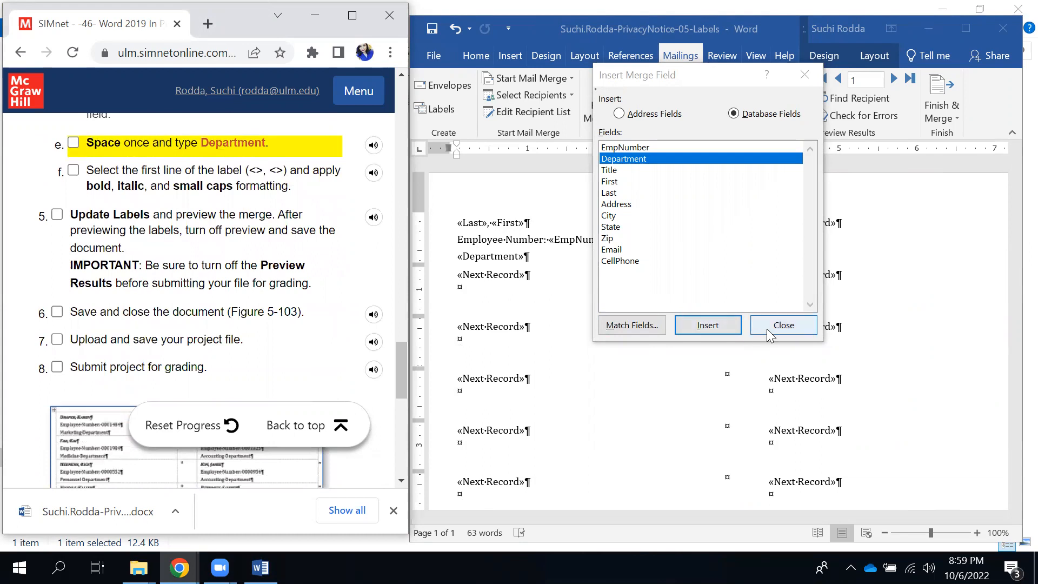
left_click(783, 325)
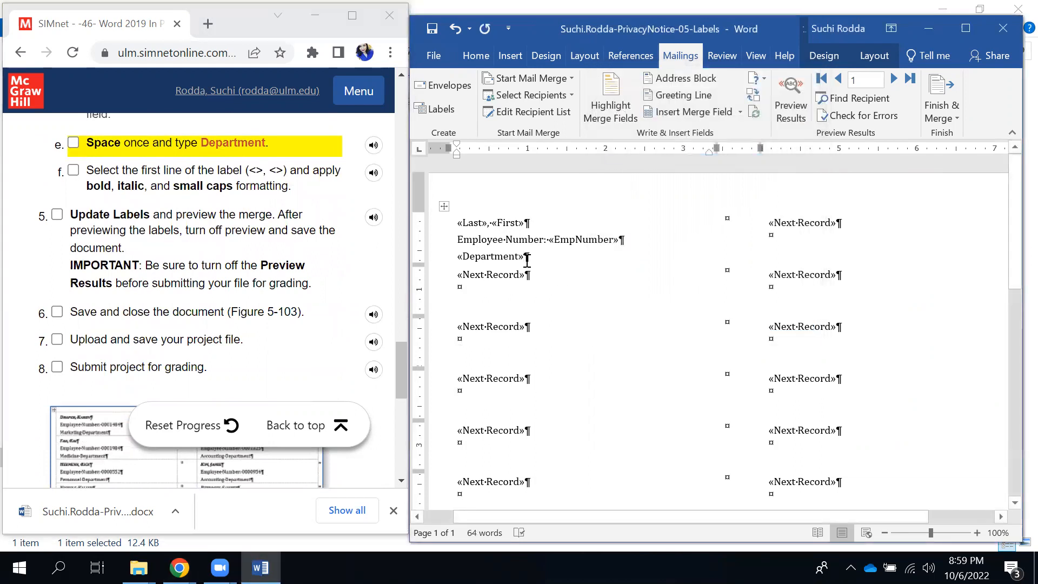
type("Department")
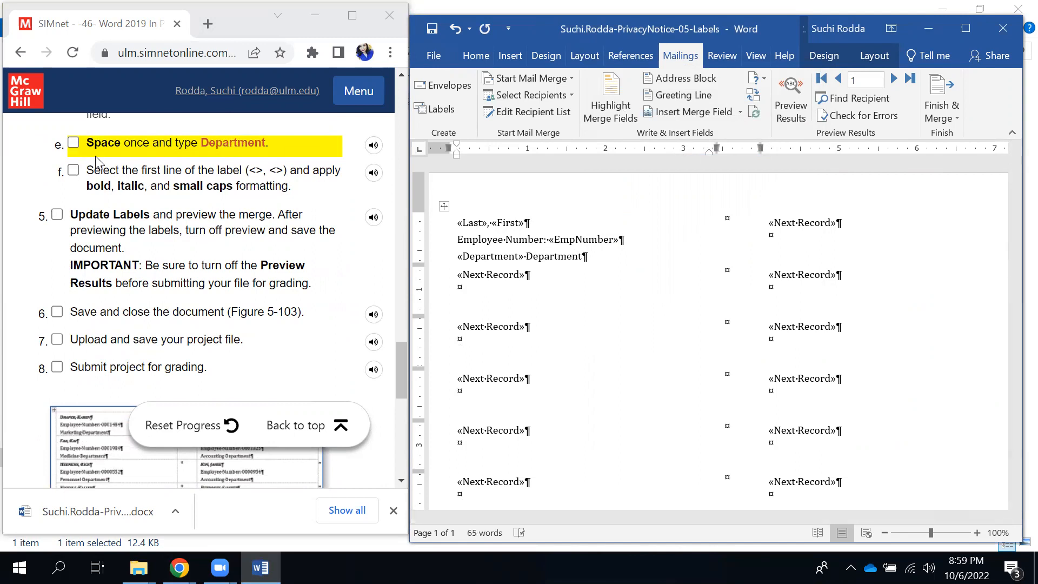
left_click(73, 143)
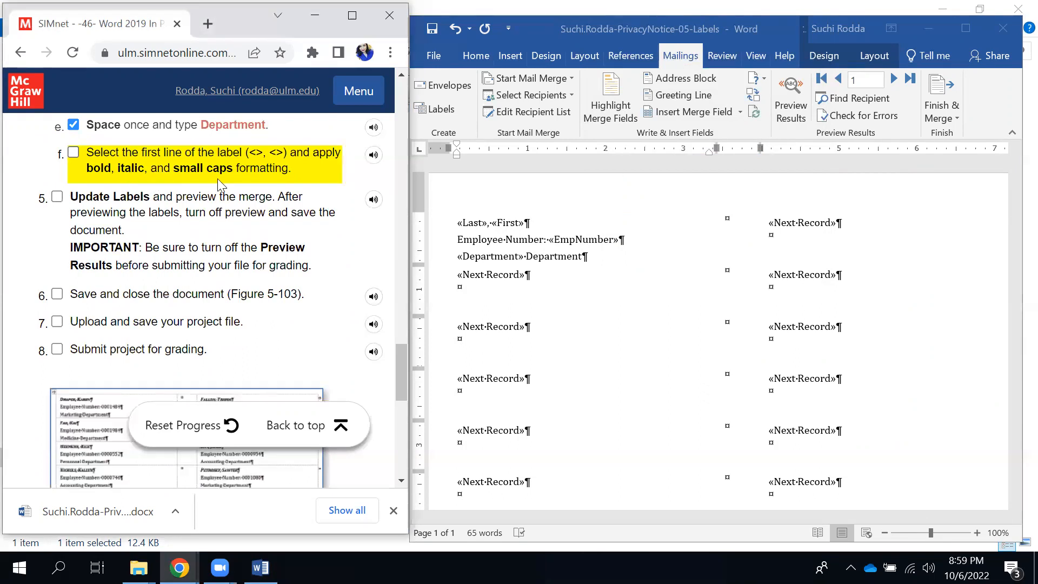
Step: Format the first label's Last and First line as bold, italic and small caps, and check off instruction 4f
left_click(453, 223)
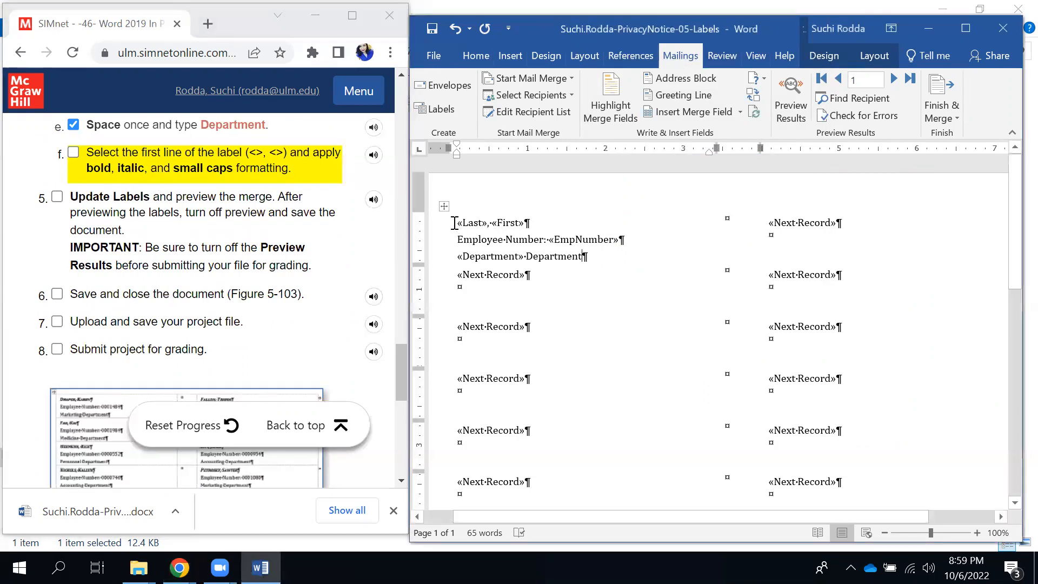
left_click(455, 223)
key("shift+End")
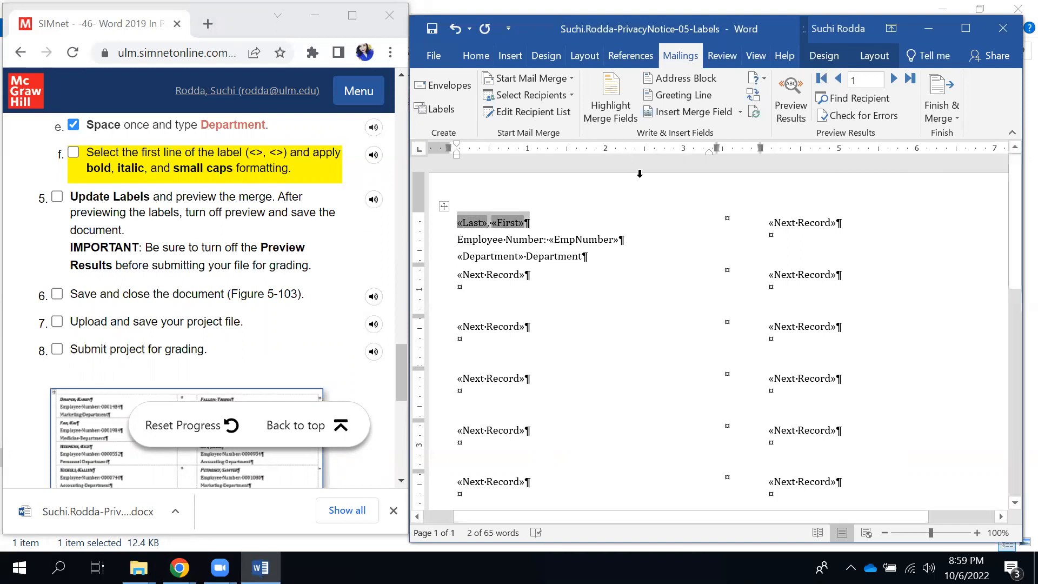
left_click(476, 56)
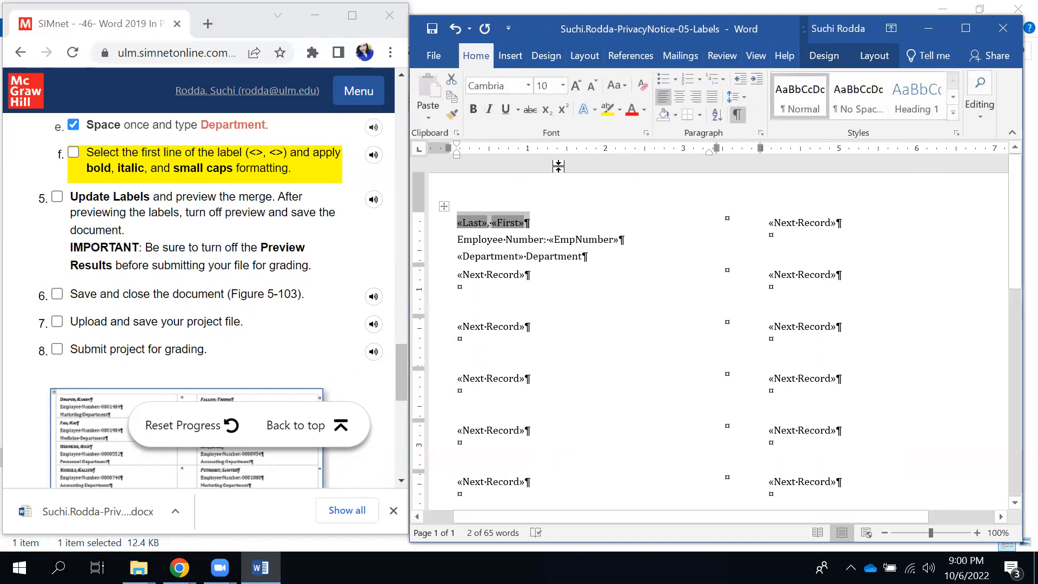
key("ctrl+b")
key("ctrl+i")
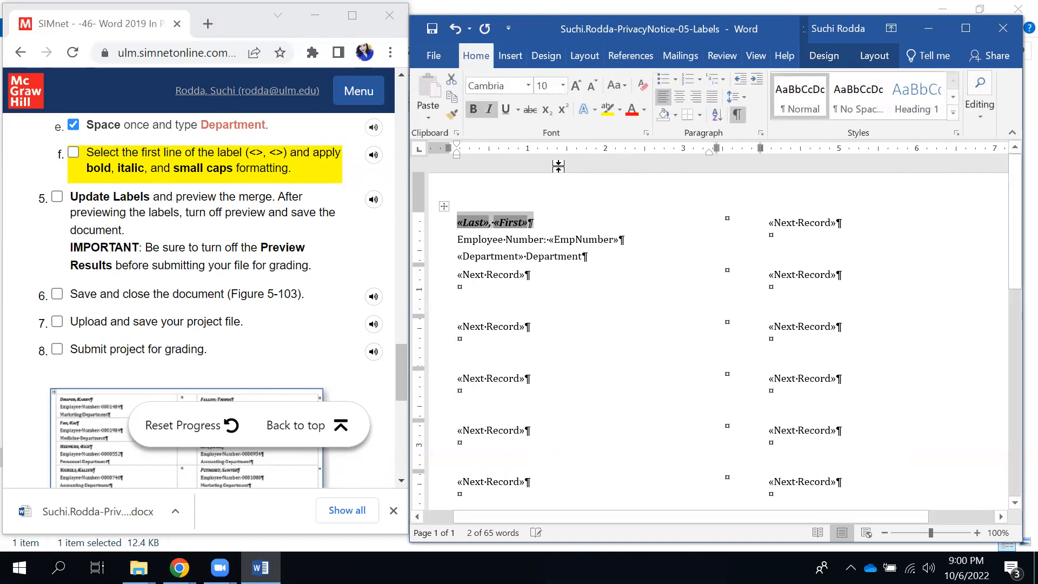
left_click(646, 133)
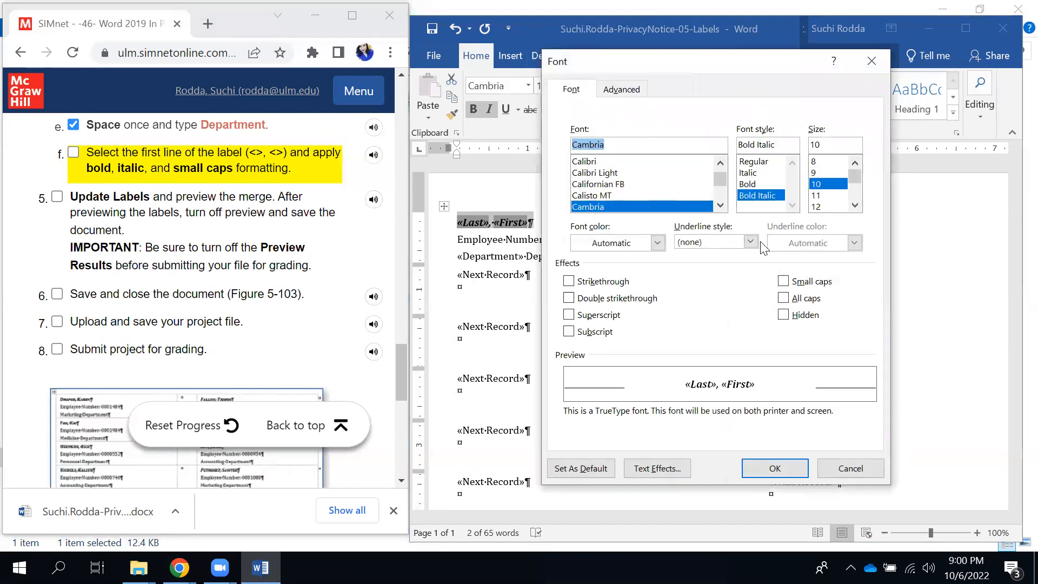
left_click(782, 282)
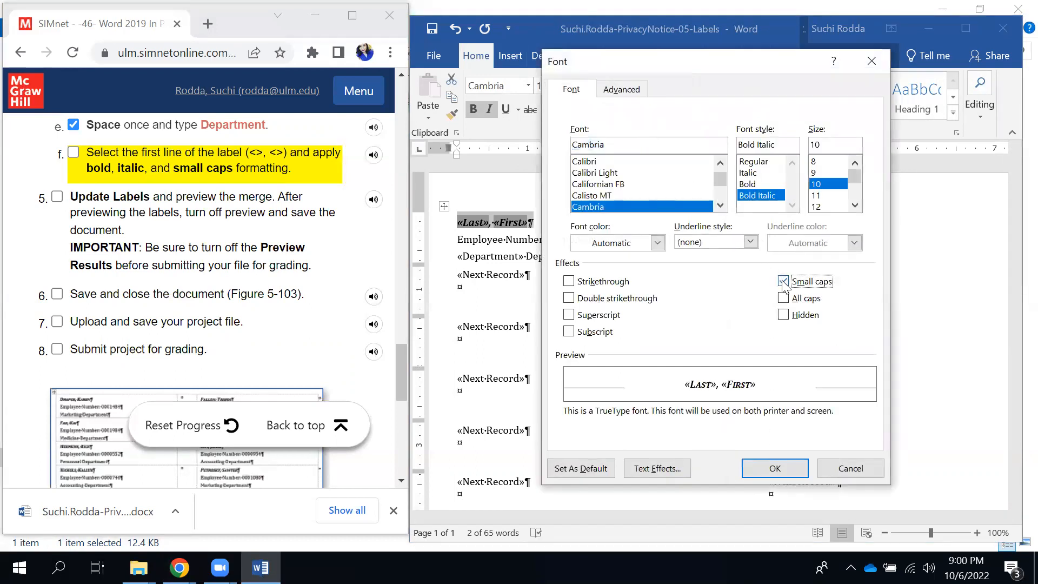
left_click(769, 468)
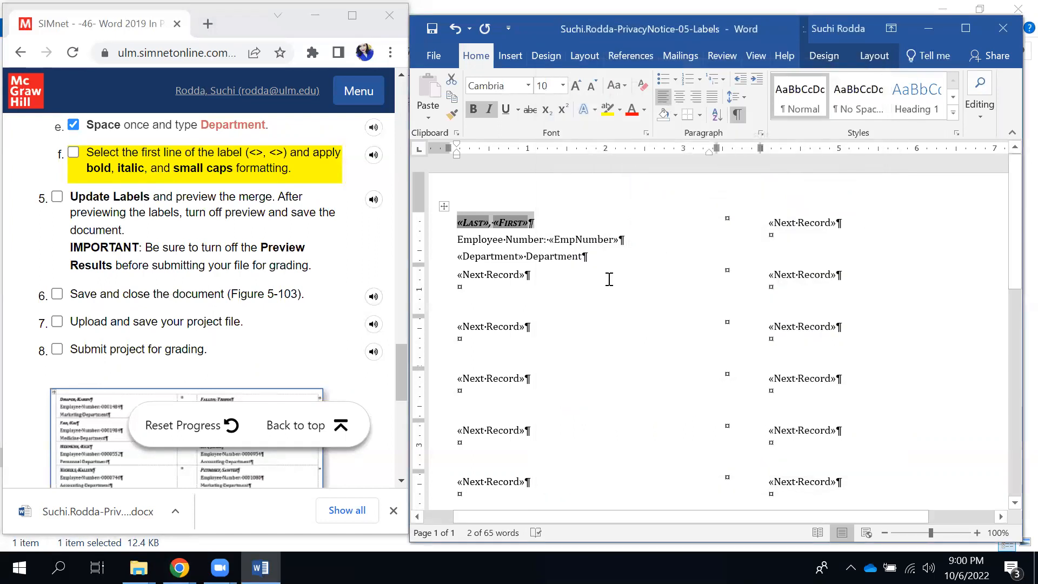
left_click(74, 152)
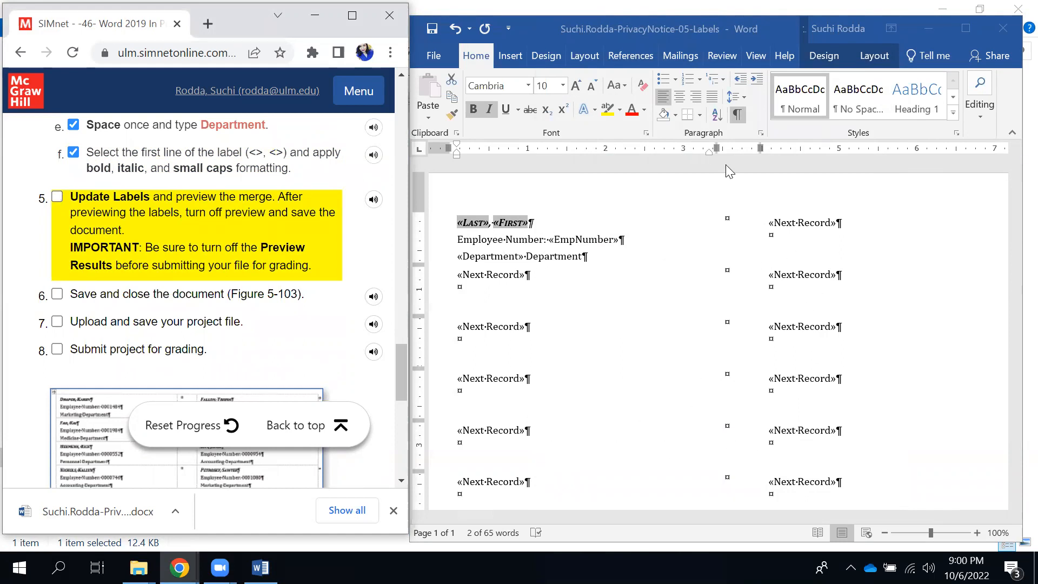
Step: Maximize the labels document and use Update Labels to copy the first label's fields, text and formatting to every label
left_click(690, 55)
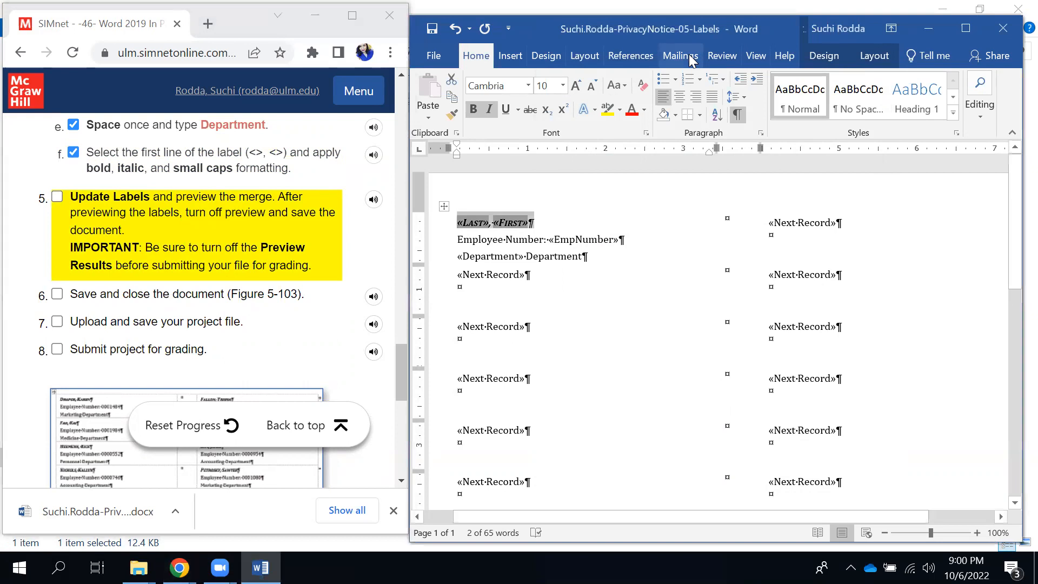
left_click(690, 59)
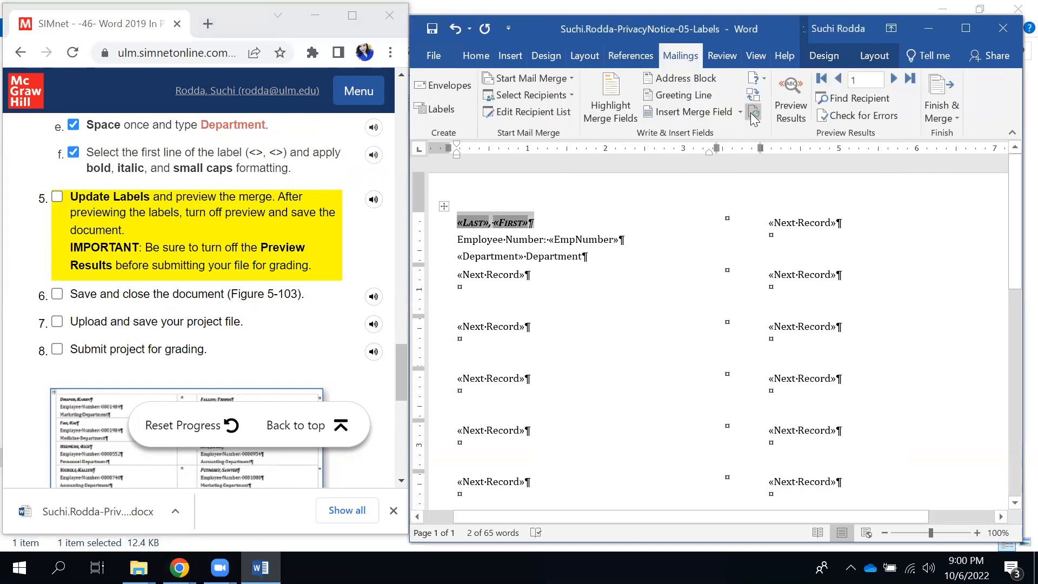
left_click(967, 31)
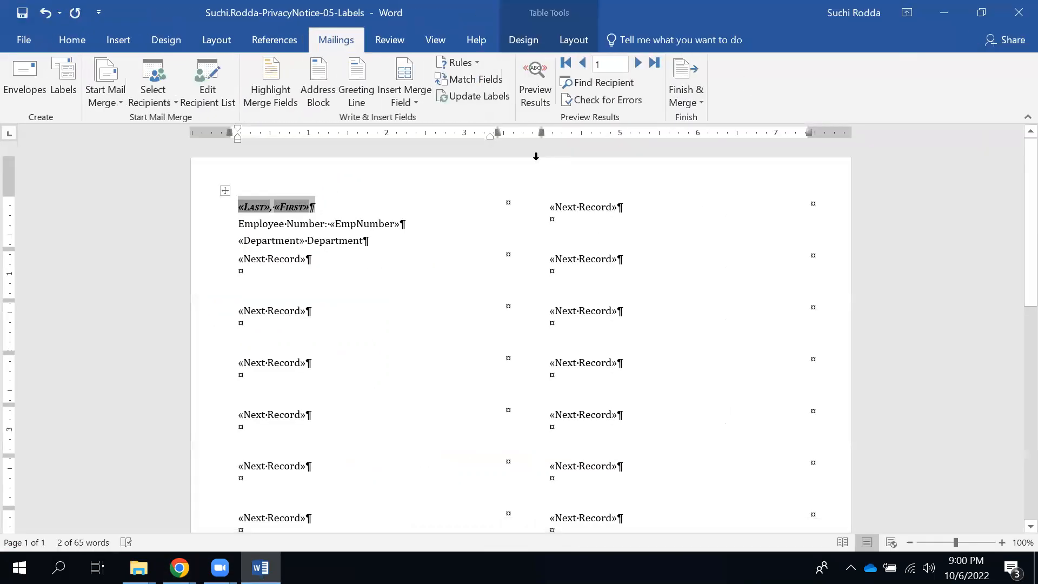
left_click(474, 97)
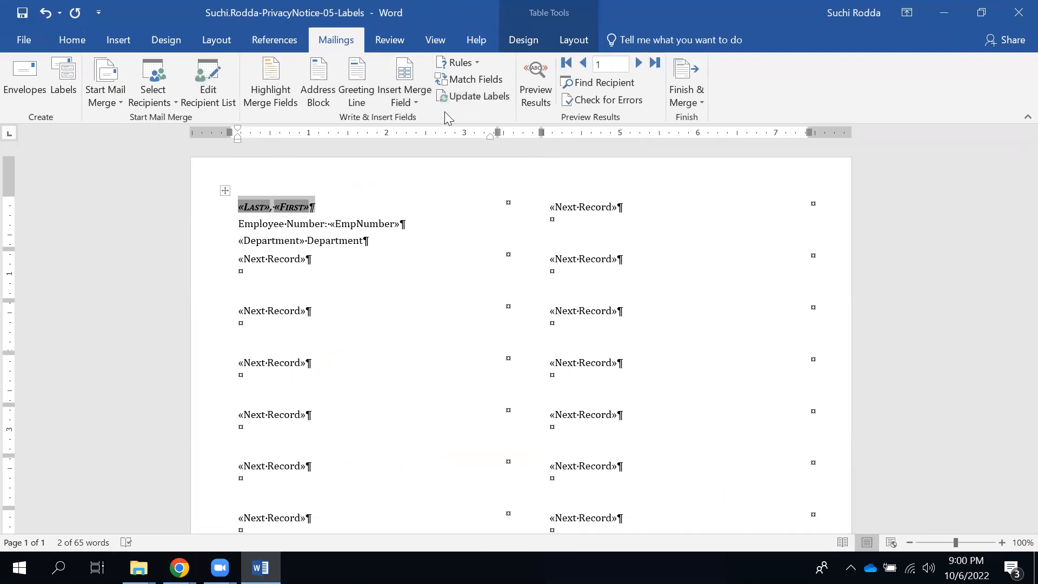
left_click(474, 99)
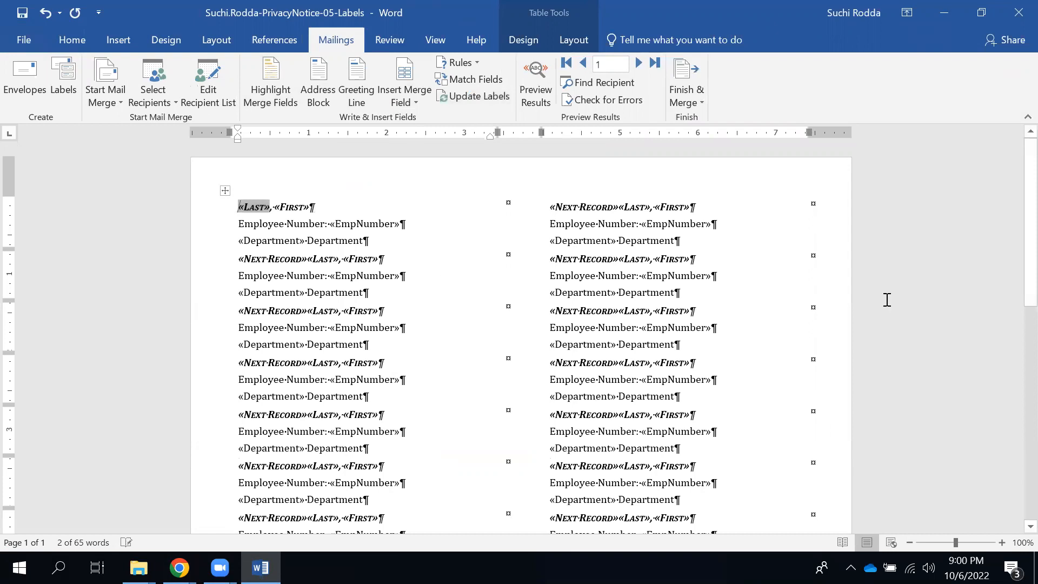
scroll(1015, 341, "down", 1)
scroll(1015, 351, "down", 5)
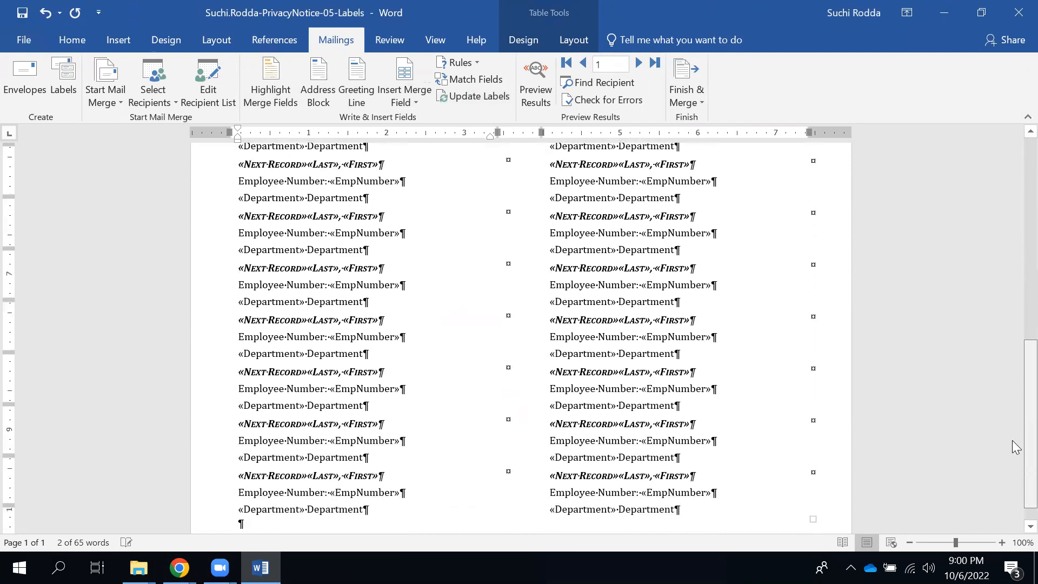
scroll(1015, 237, "up", 3)
scroll(1015, 236, "up", 2)
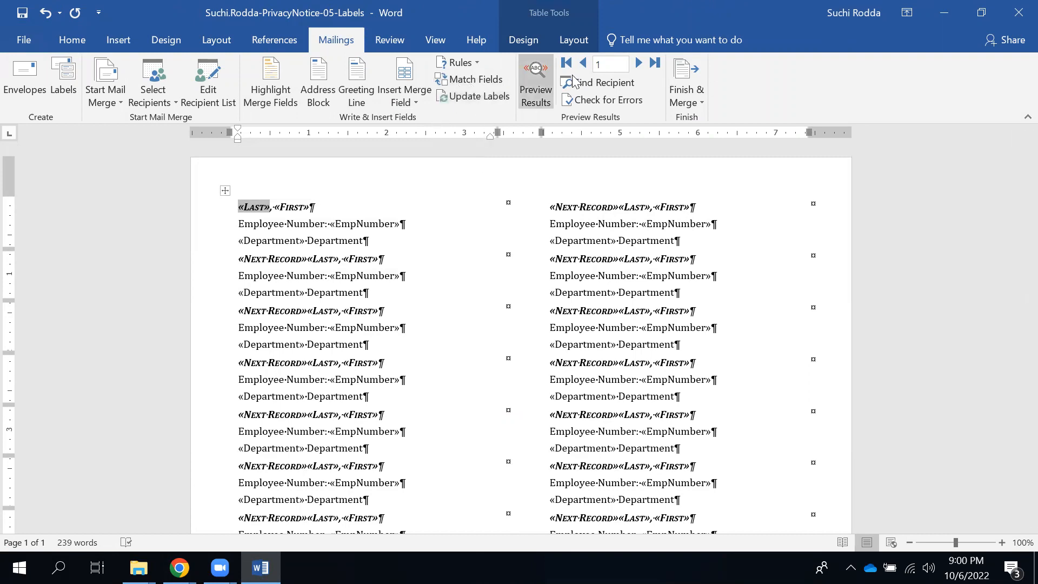
Step: Preview the merge results in the labels and turn the preview off again
left_click(535, 96)
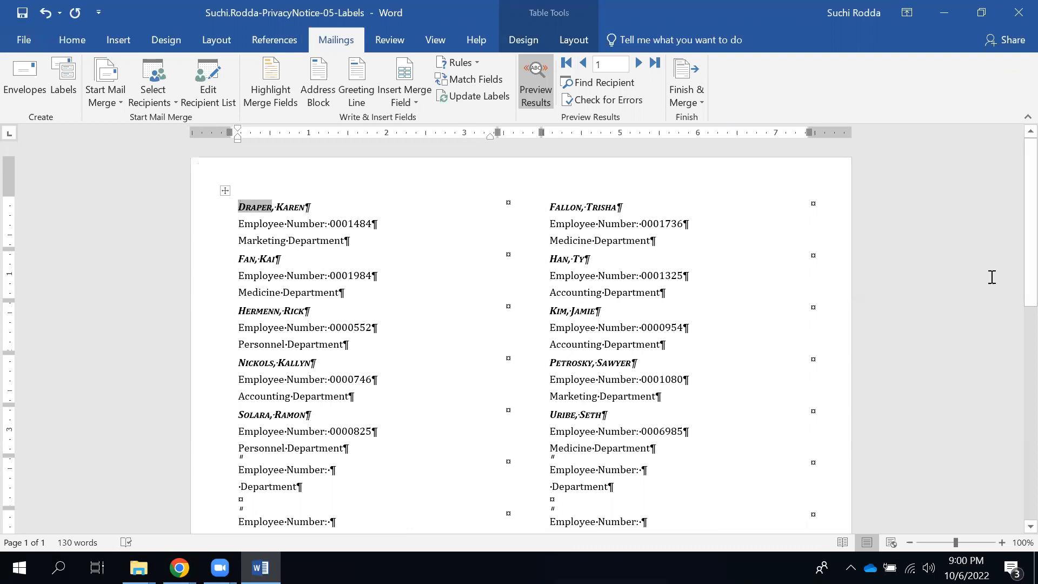
left_click_drag(1014, 301, 1017, 192)
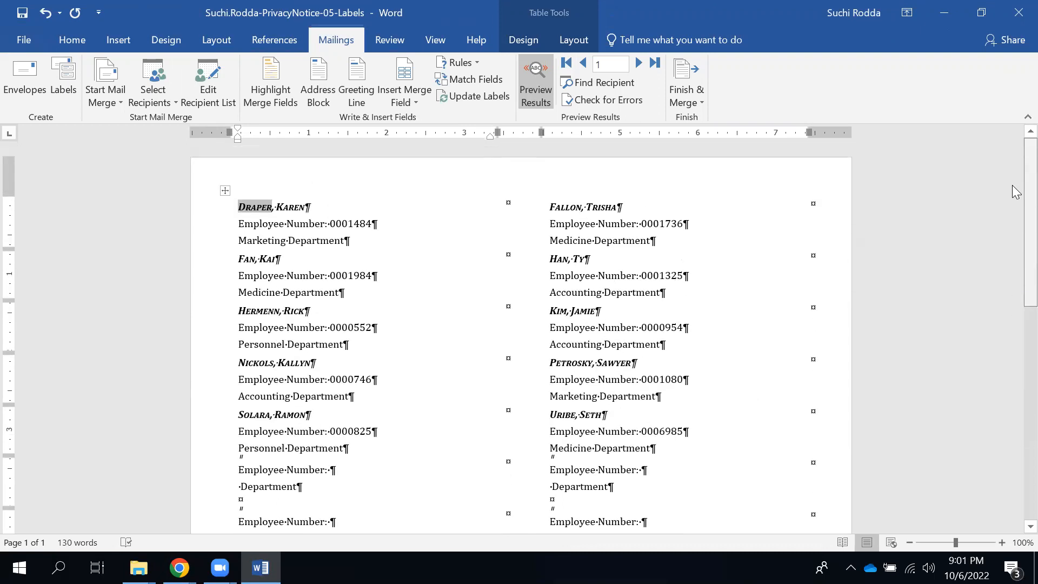
left_click(537, 100)
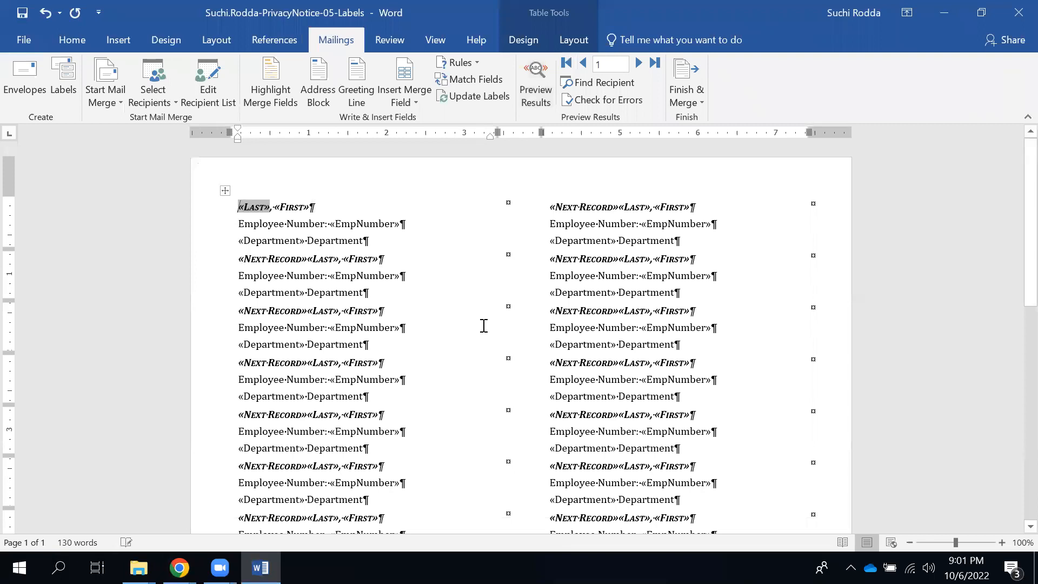
Step: Save the labels document in the CSCI 1070 folder on the Desktop under a new name by appending (1) to PrivacyNotice-05-Labels
left_click(23, 14)
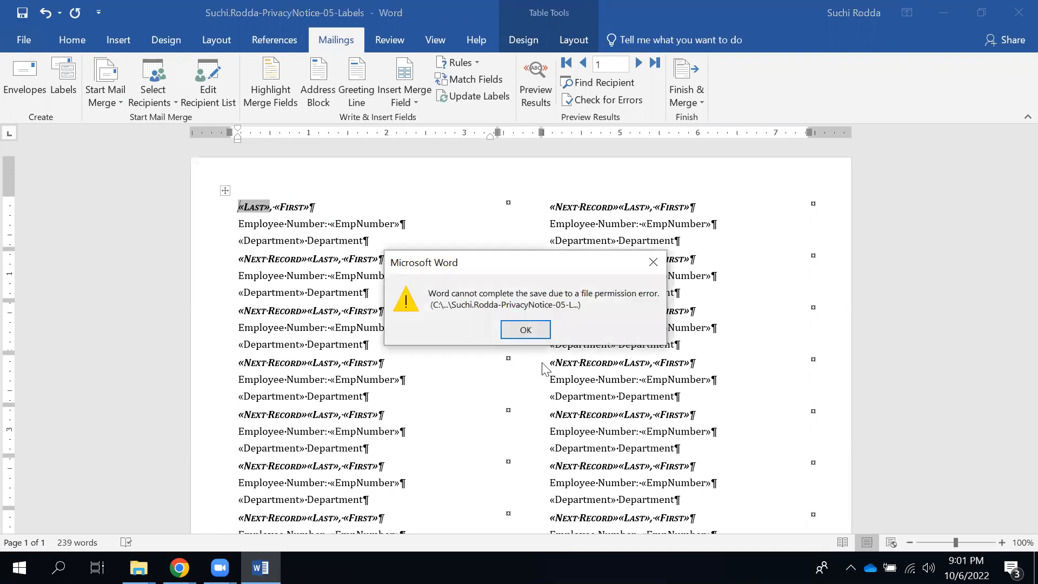
left_click(527, 331)
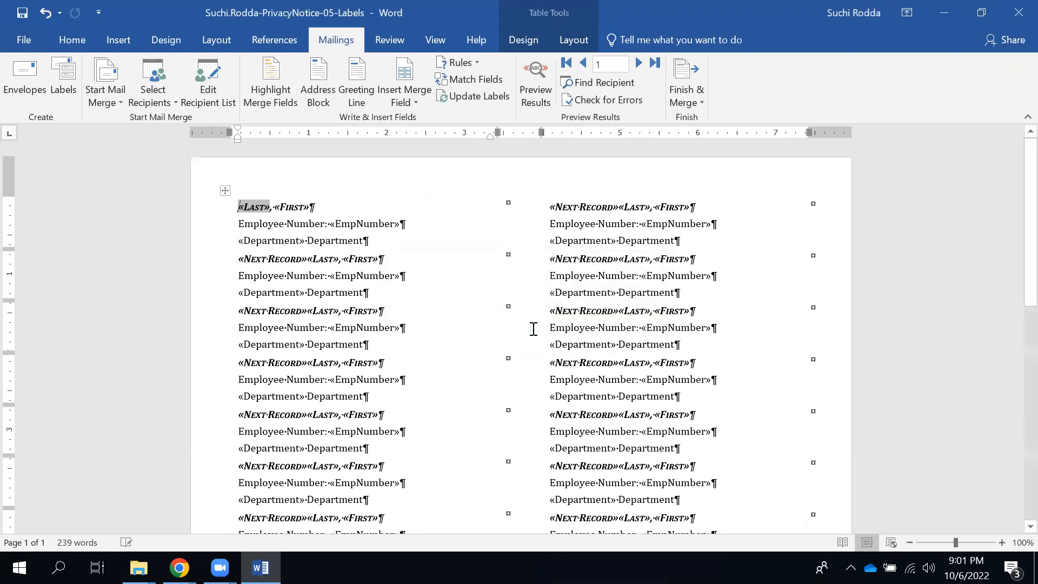
left_click(29, 40)
left_click(38, 169)
left_click(445, 153)
left_click(297, 272)
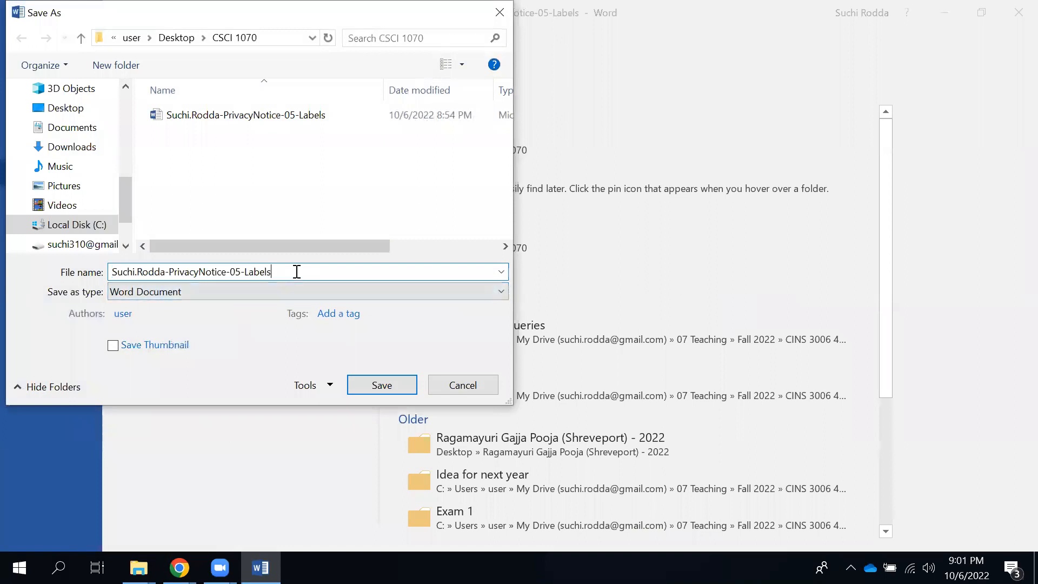
type("(1")
left_click(382, 386)
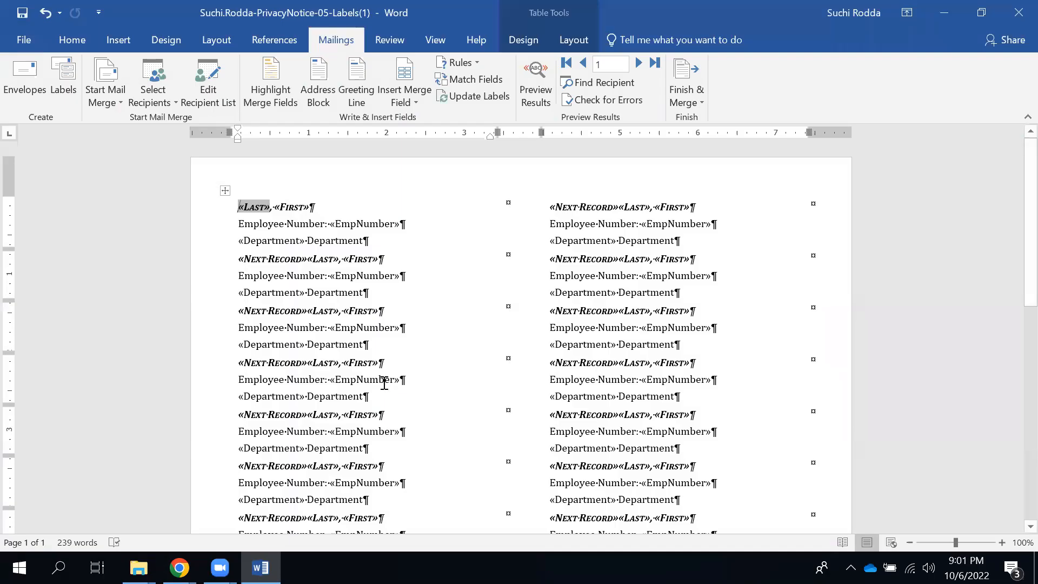
Step: Switch to the SIMnet project page in Chrome and upload the PrivacyNotice-05-Labels(1) document from the Desktop's CSCI 1070 folder
mouse_move(179, 567)
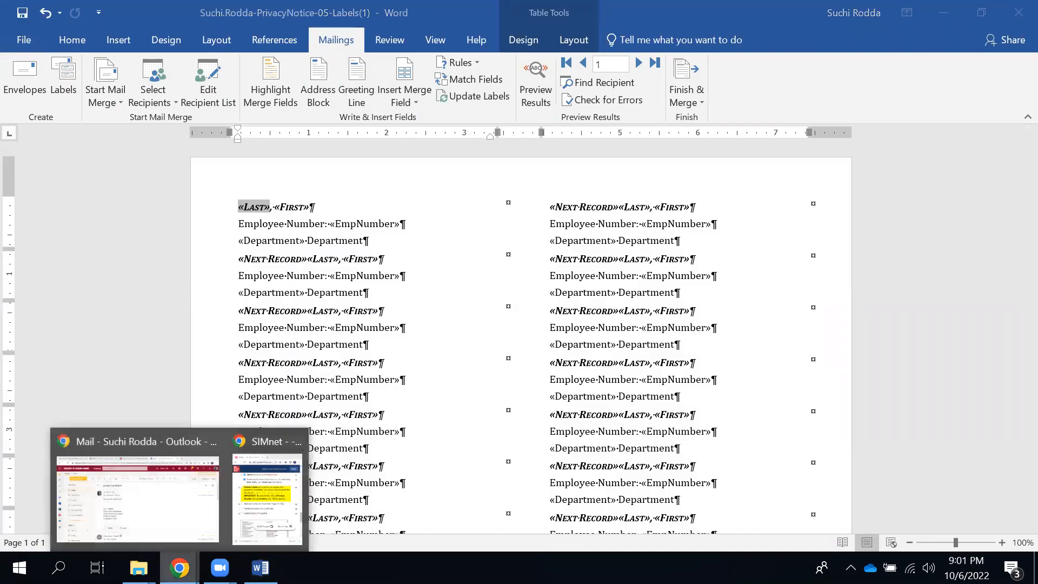
left_click(256, 450)
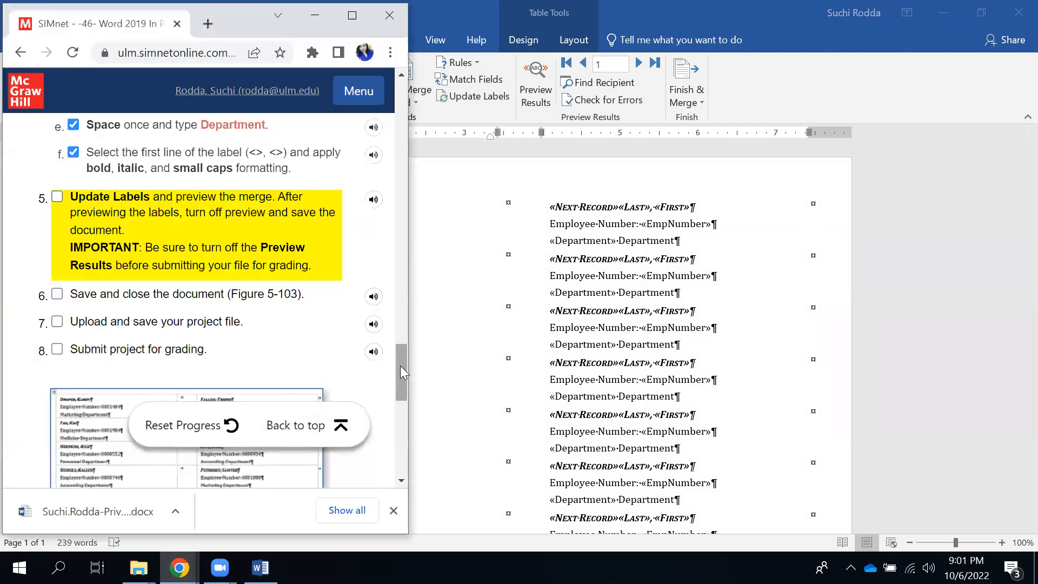
left_click_drag(402, 361, 405, 136)
scroll(405, 136, "down", 3)
left_click(313, 220)
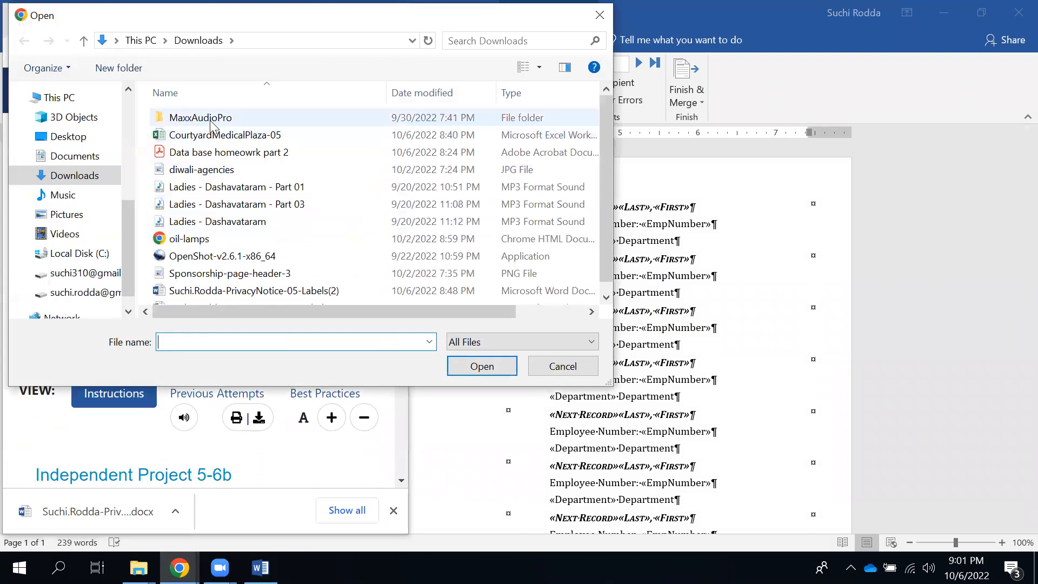
left_click(78, 139)
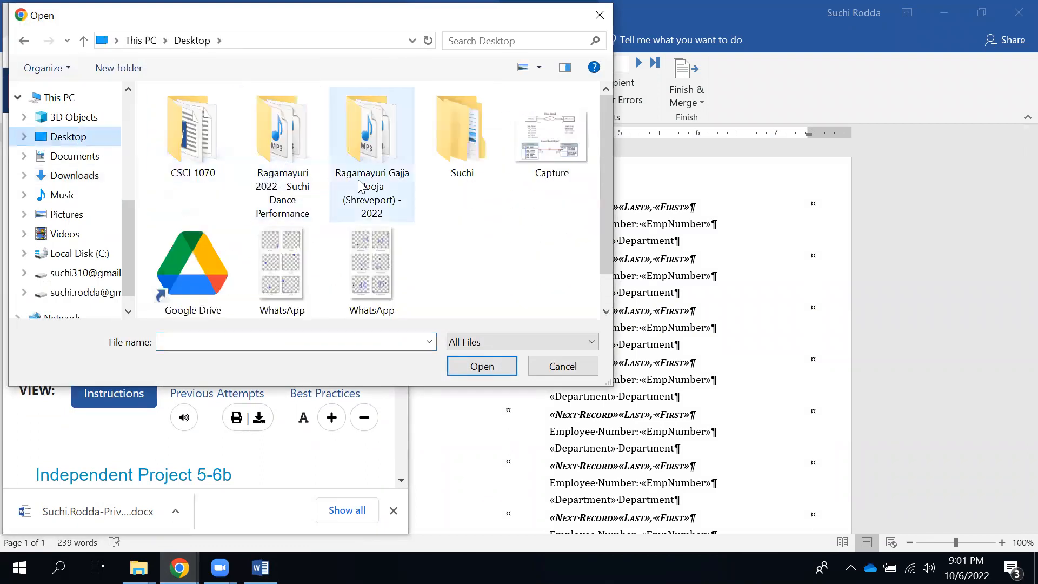
double_click(224, 155)
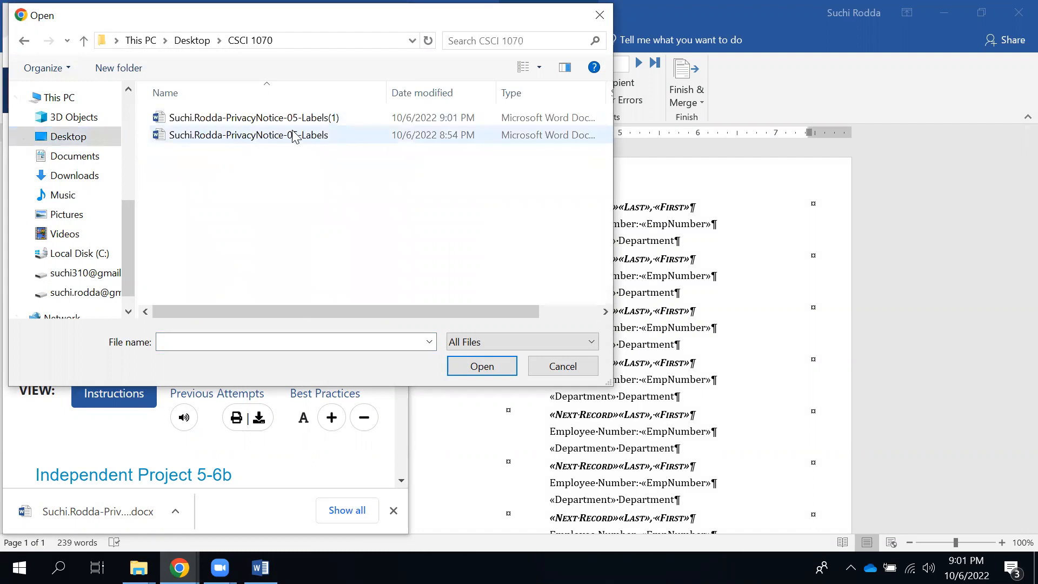
left_click(317, 123)
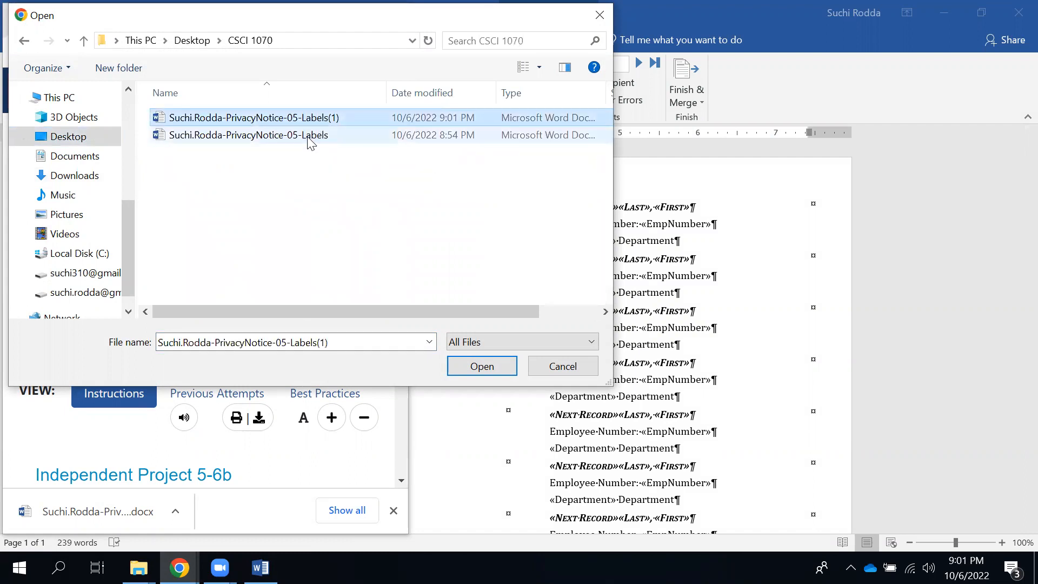
left_click(308, 140)
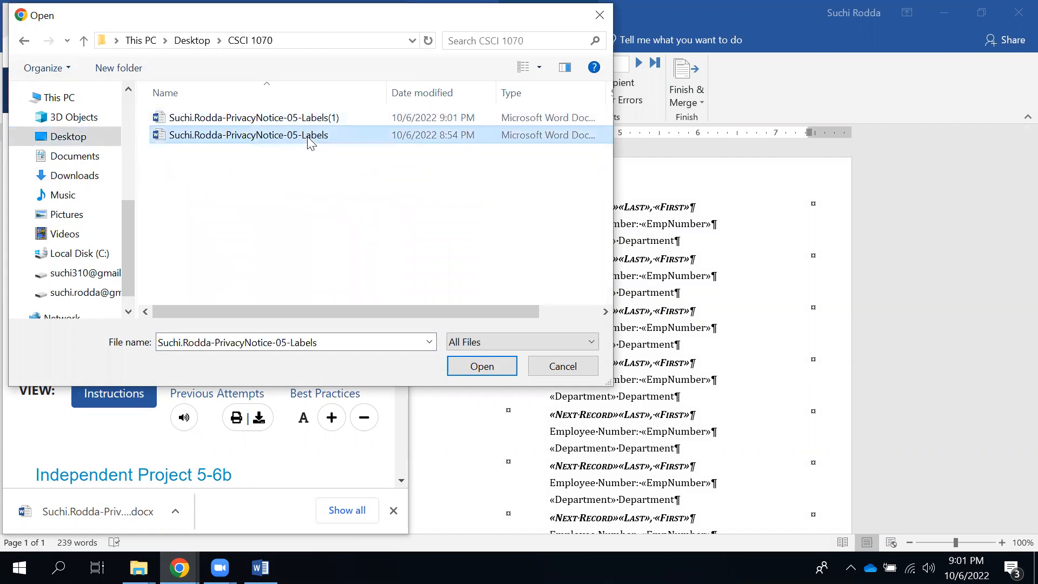
left_click(331, 119)
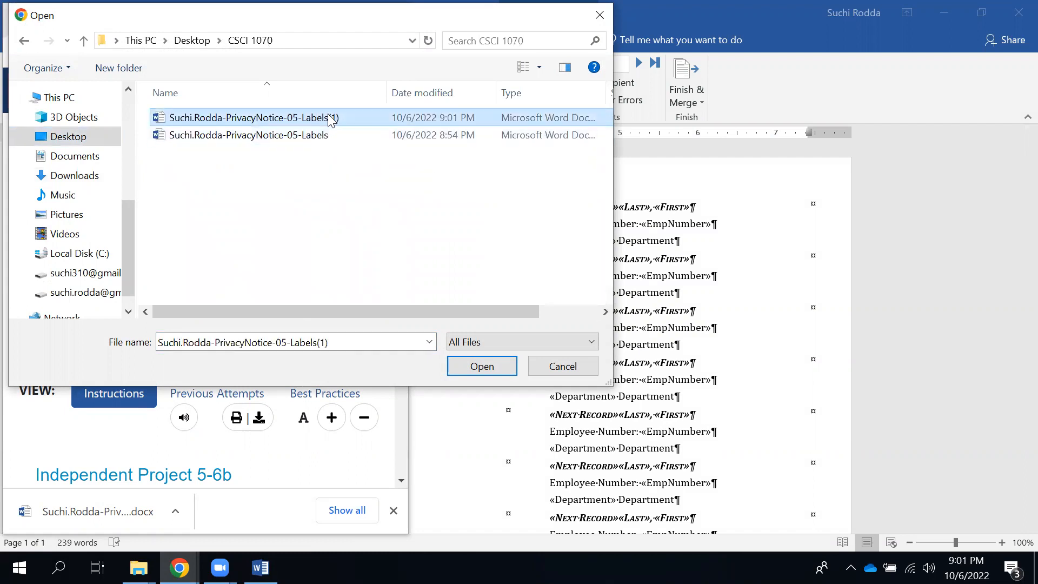
left_click(473, 367)
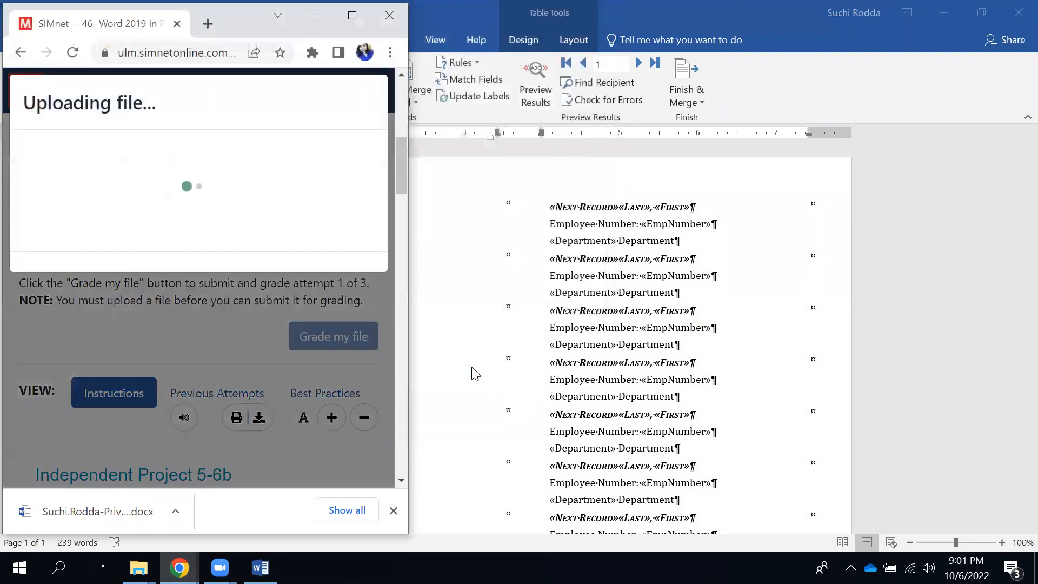
Step: Submit the uploaded project file for grading and view the score on the results page
left_click(249, 261)
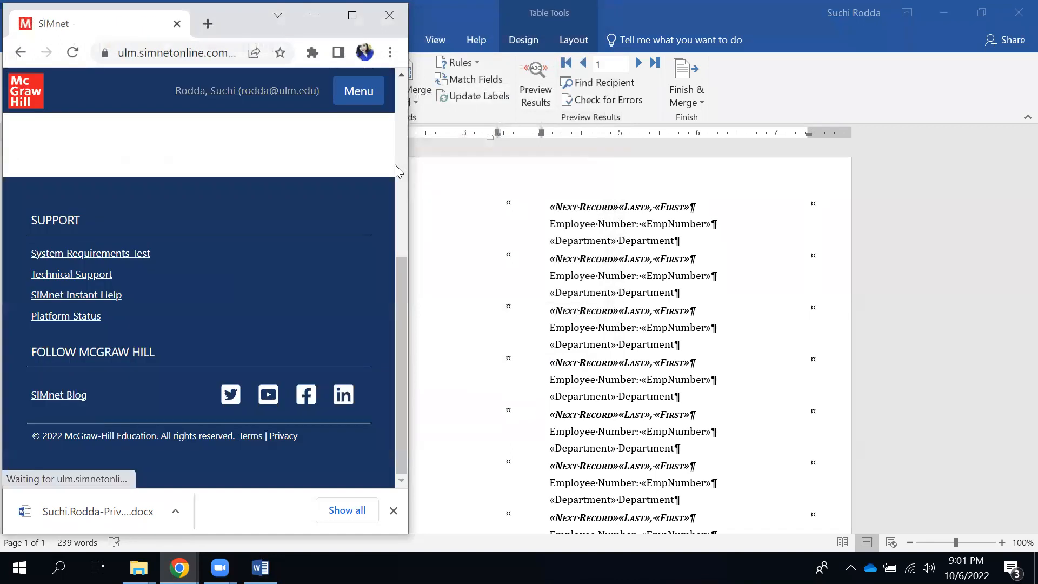
left_click_drag(396, 234, 399, 141)
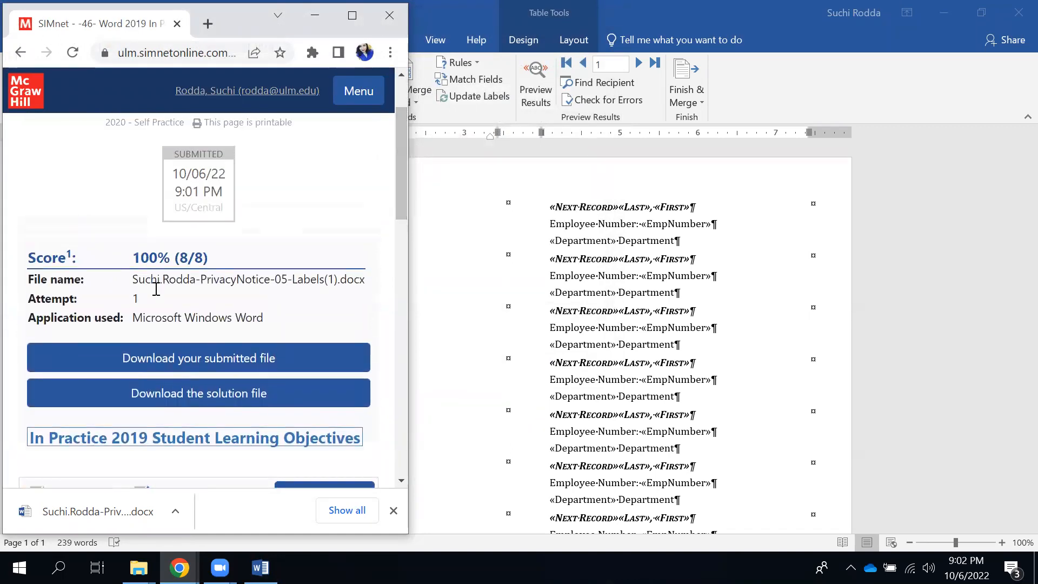